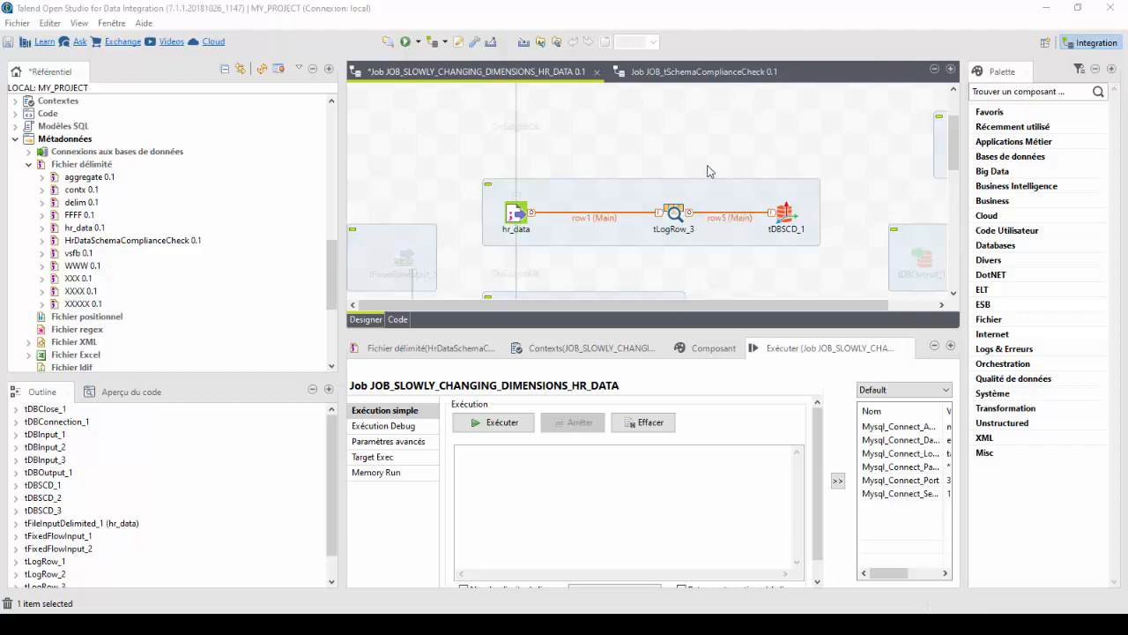
Place a tSchemaComplianceCheck component on the canvas above the hr_data flow and delete it again.
{"action": "key", "text": "alt+Tab"}
{"action": "key", "text": "alt+Tab"}
{"action": "left_click", "coordinate": [741, 142]}
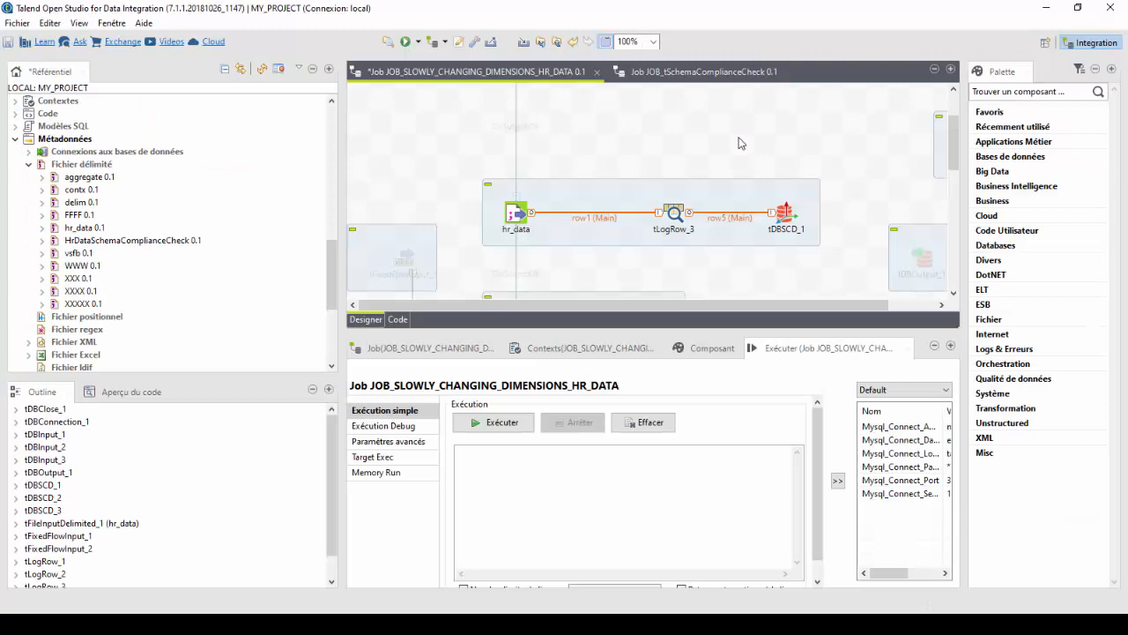
{"action": "type", "text": "tsche"}
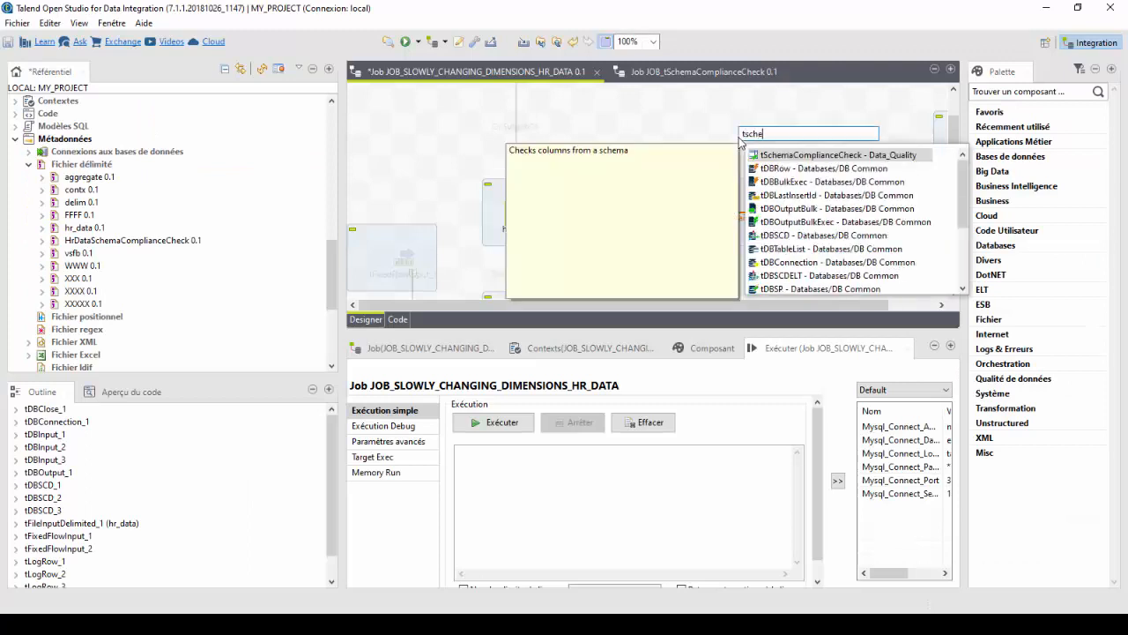
{"action": "double_click", "coordinate": [849, 156]}
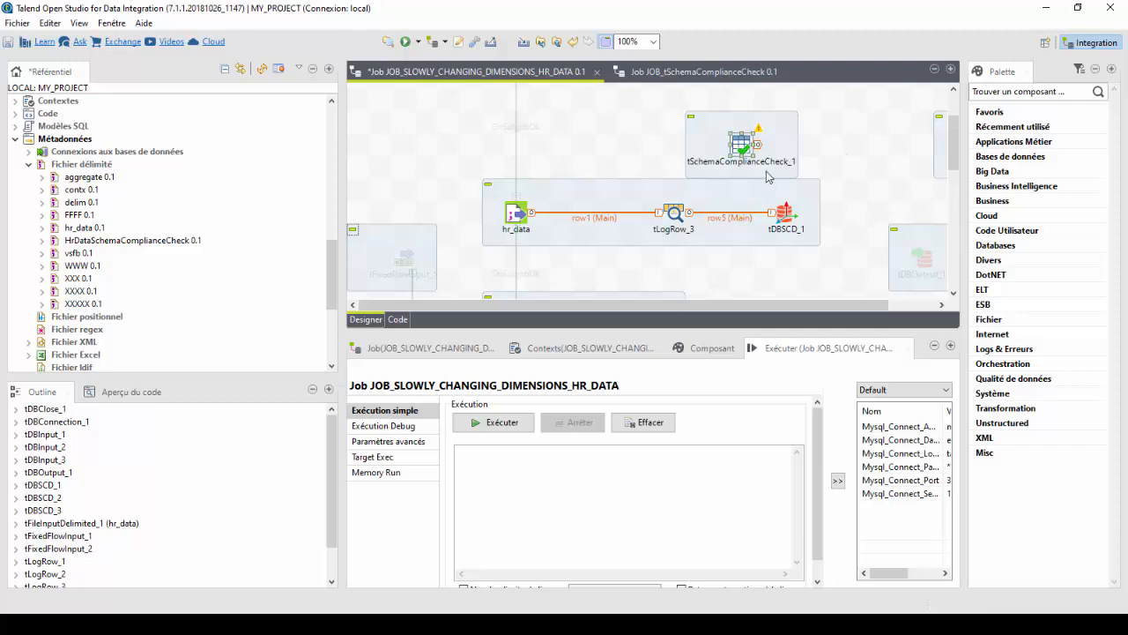
{"action": "left_click_drag", "start_coordinate": [760, 151], "coordinate": [830, 131]}
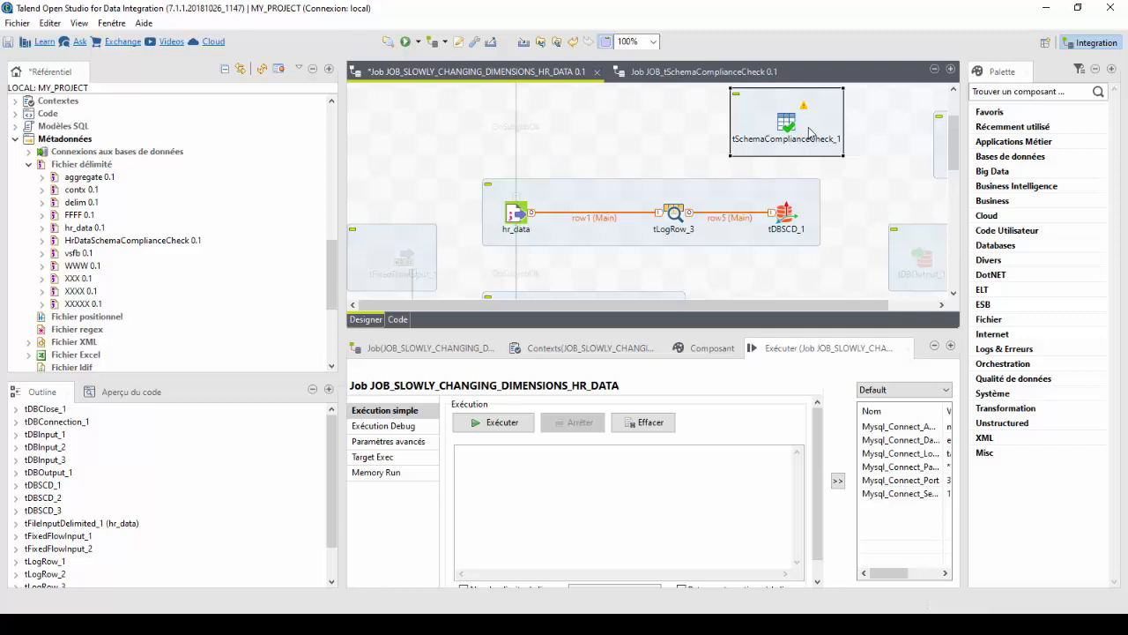
{"action": "key", "text": "Delete"}
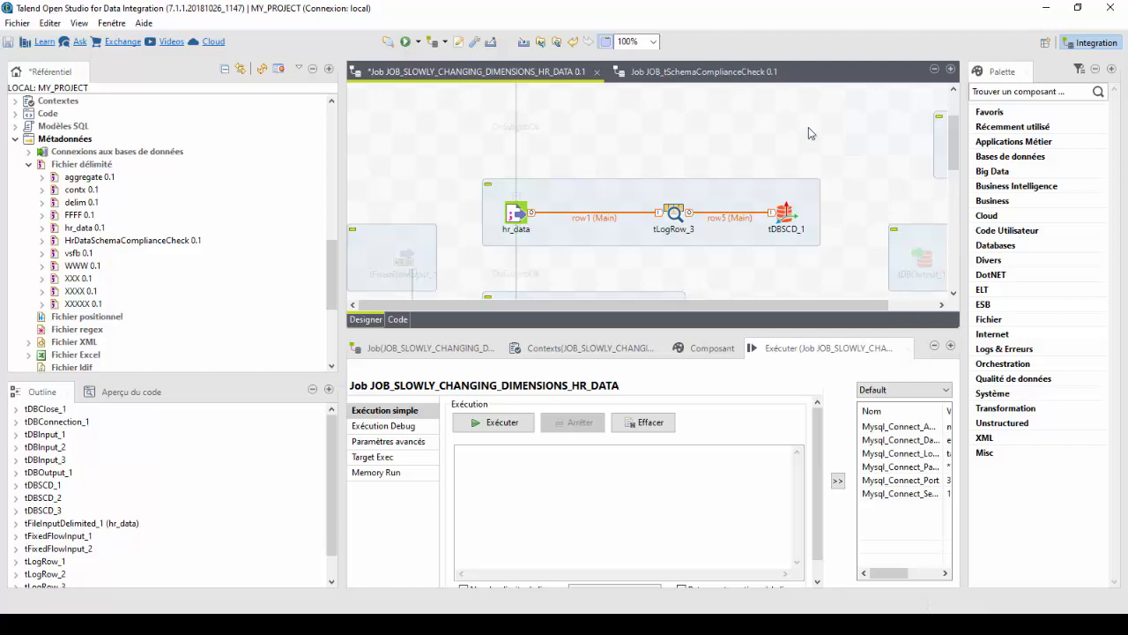
Switch to EmployeeDatatSchemaComplianceCheck.csv in Notepad and examine its contents and column header row.
{"action": "scroll", "coordinate": [591, 173], "scroll_direction": "up", "scroll_amount": 3}
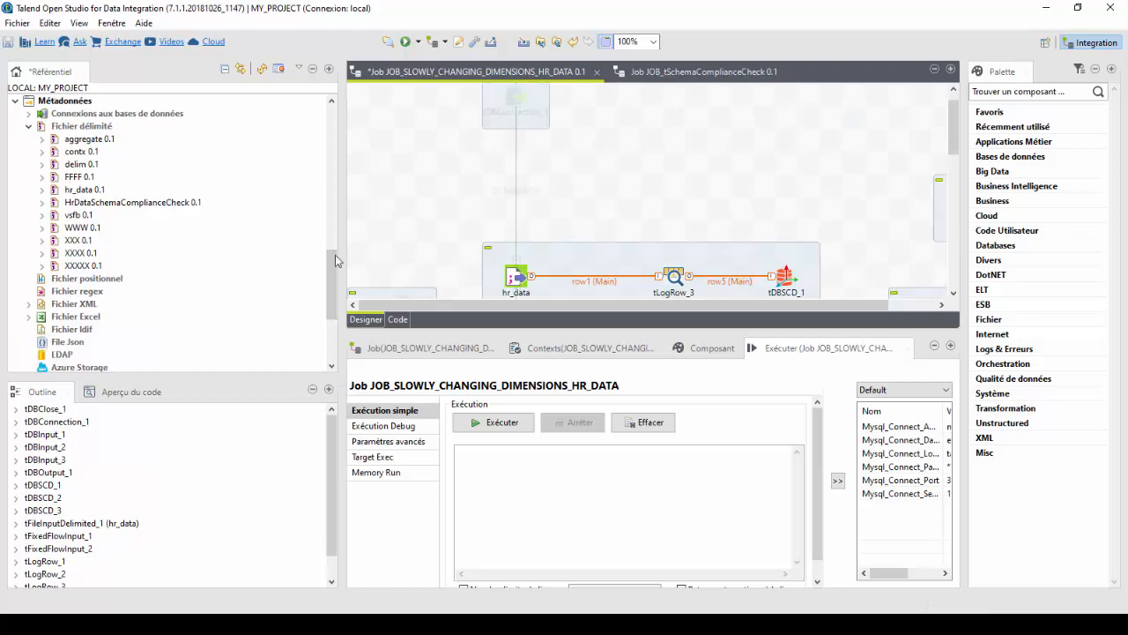
{"action": "scroll", "coordinate": [156, 258], "scroll_direction": "up", "scroll_amount": 1}
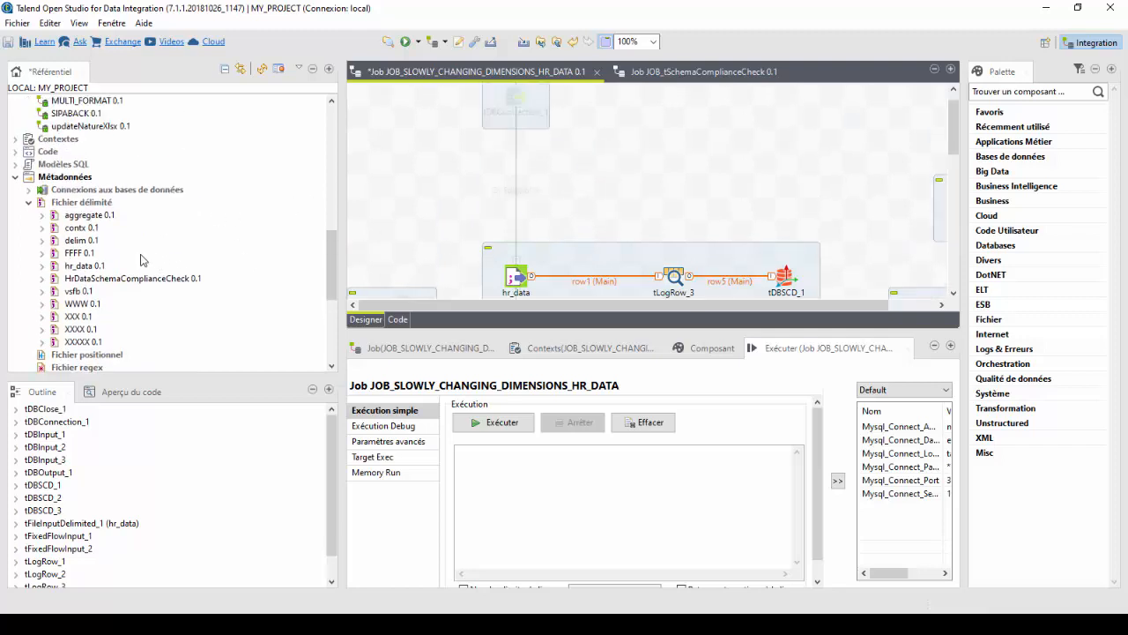
{"action": "right_click", "coordinate": [60, 181]}
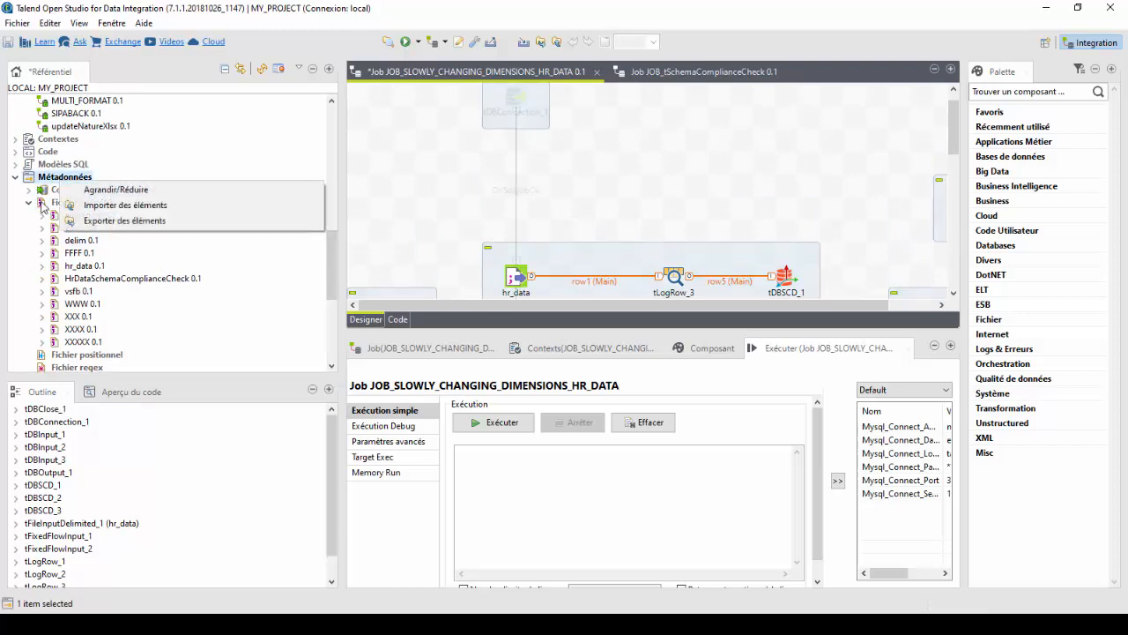
{"action": "left_click", "coordinate": [14, 280]}
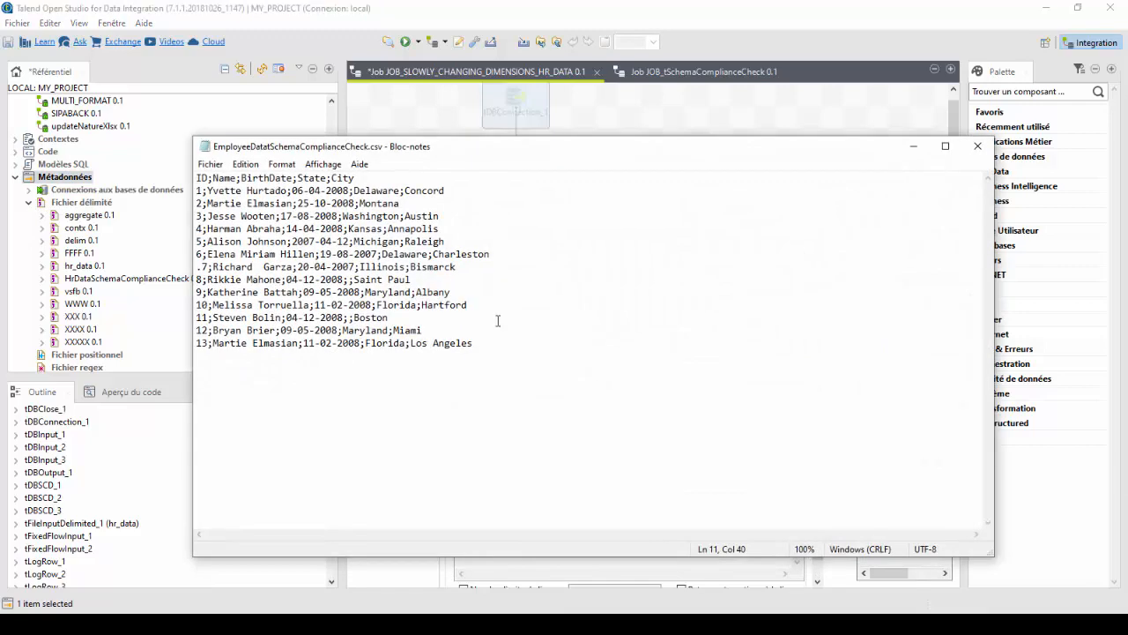
{"action": "left_click_drag", "start_coordinate": [486, 343], "coordinate": [202, 124]}
{"action": "left_click", "coordinate": [447, 230]}
{"action": "left_click", "coordinate": [333, 254]}
{"action": "left_click_drag", "start_coordinate": [197, 179], "coordinate": [379, 182]}
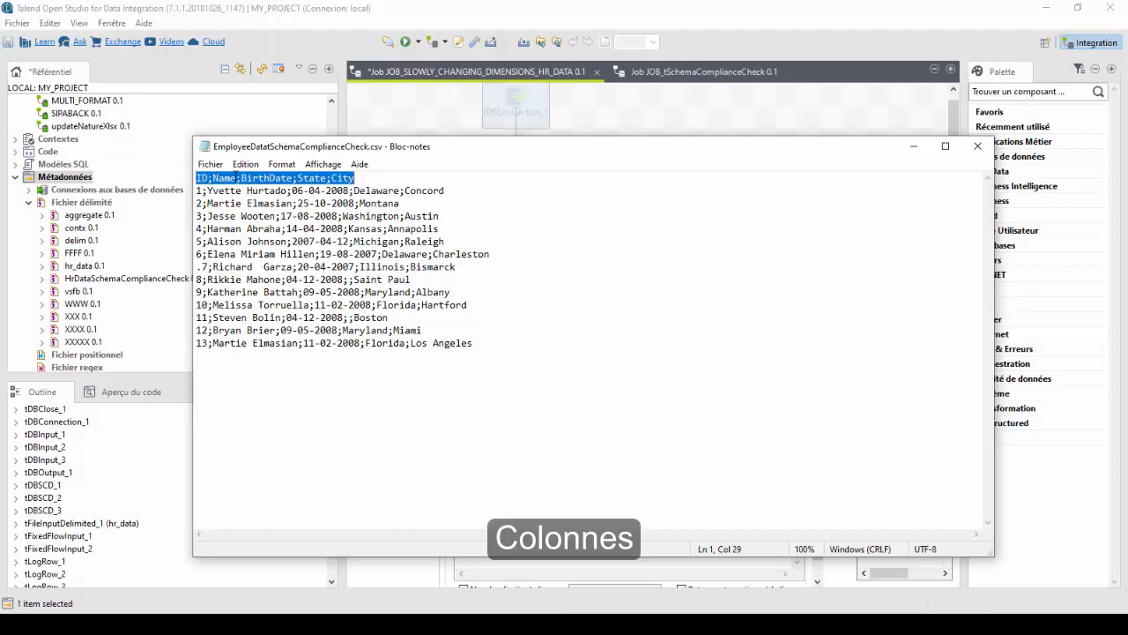
{"action": "left_click", "coordinate": [355, 178]}
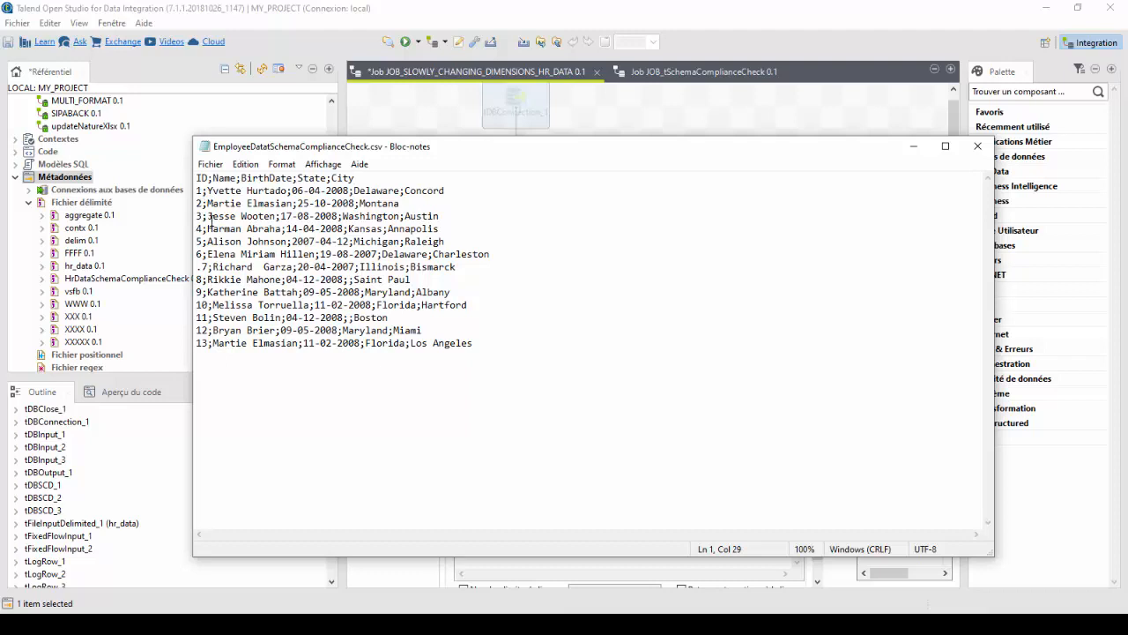
Examine the ID value of the seventh data row in the CSV file and return to Talend Open Studio.
{"action": "left_click", "coordinate": [202, 266]}
{"action": "key", "text": "shift+Home"}
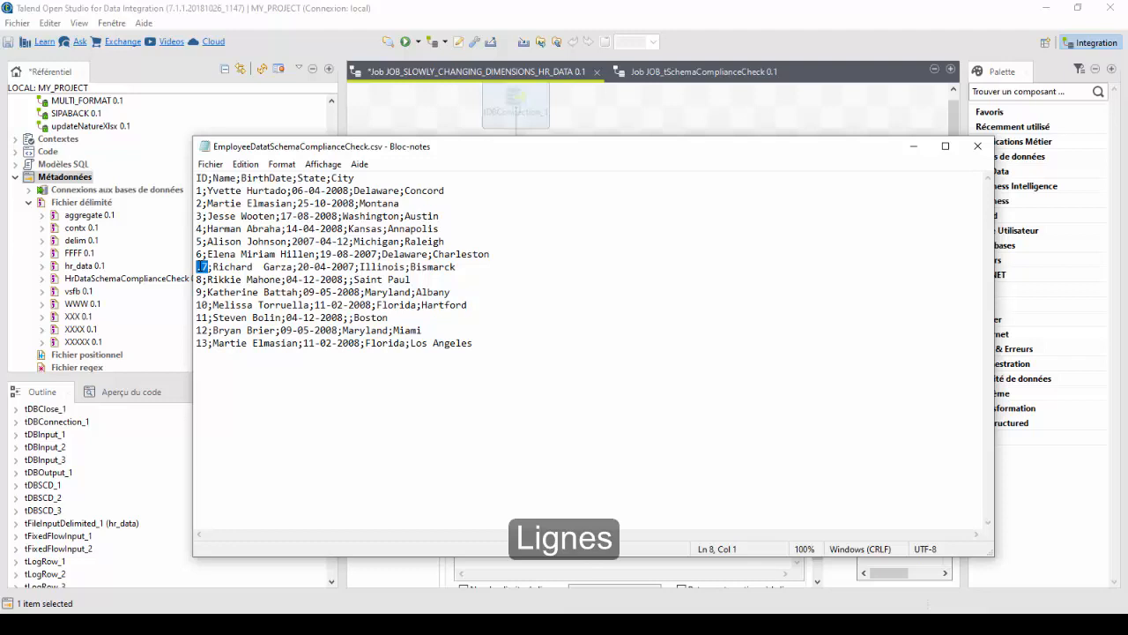
{"action": "left_click", "coordinate": [207, 267]}
{"action": "key", "text": "shift+Home"}
{"action": "double_click", "coordinate": [207, 267]}
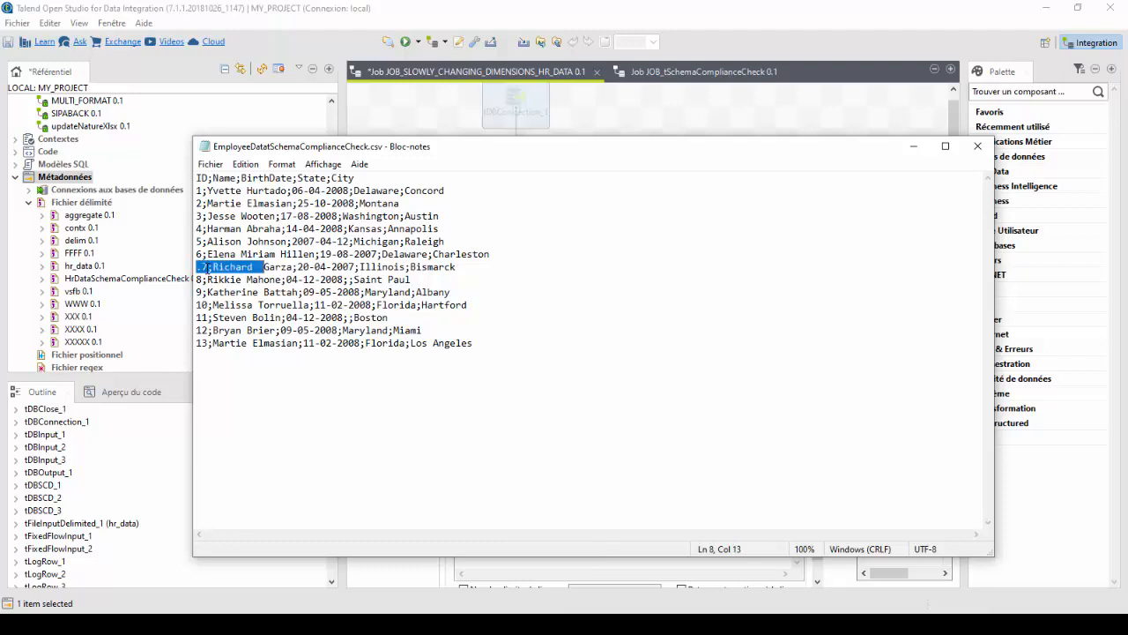
{"action": "left_click", "coordinate": [207, 267]}
{"action": "key", "text": "shift+Home"}
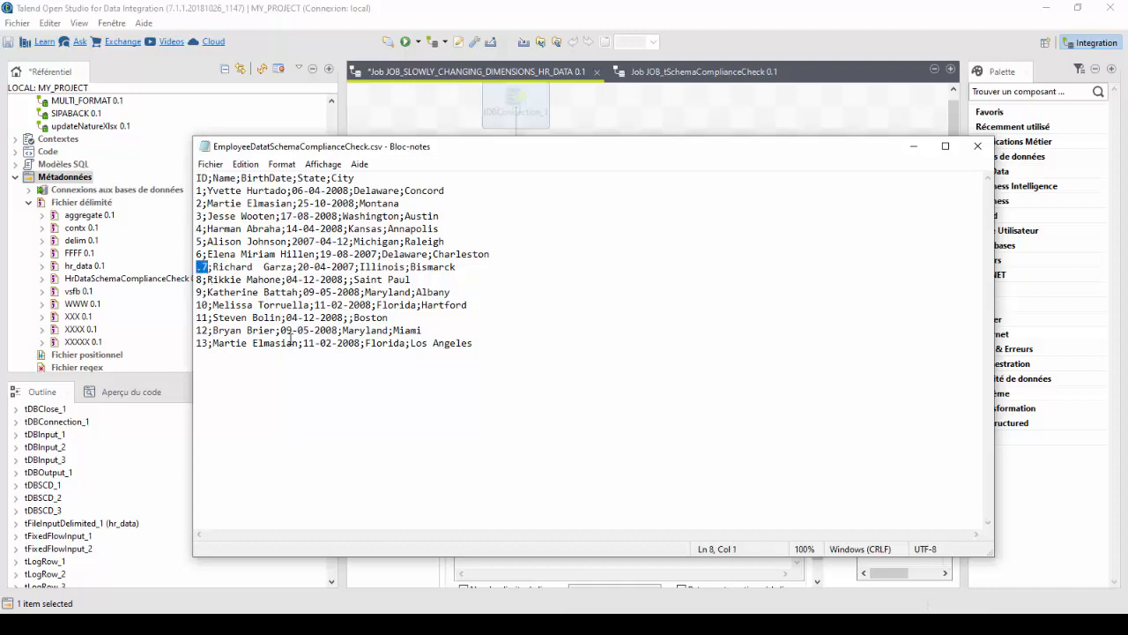
{"action": "left_click", "coordinate": [208, 267]}
{"action": "left_click", "coordinate": [489, 343]}
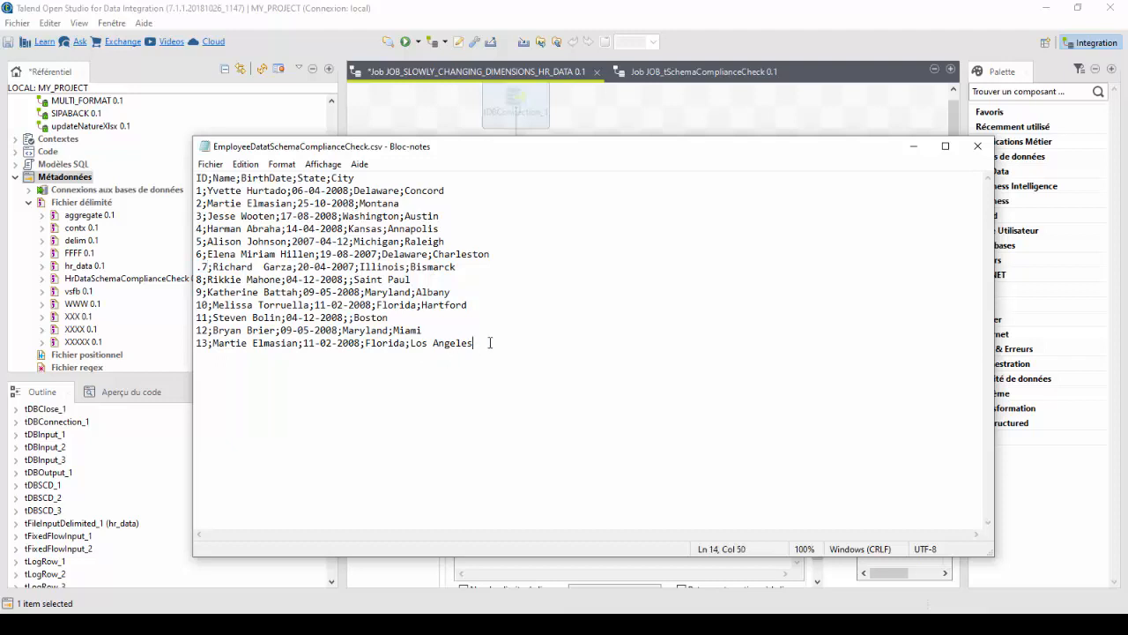
{"action": "left_click", "coordinate": [911, 148]}
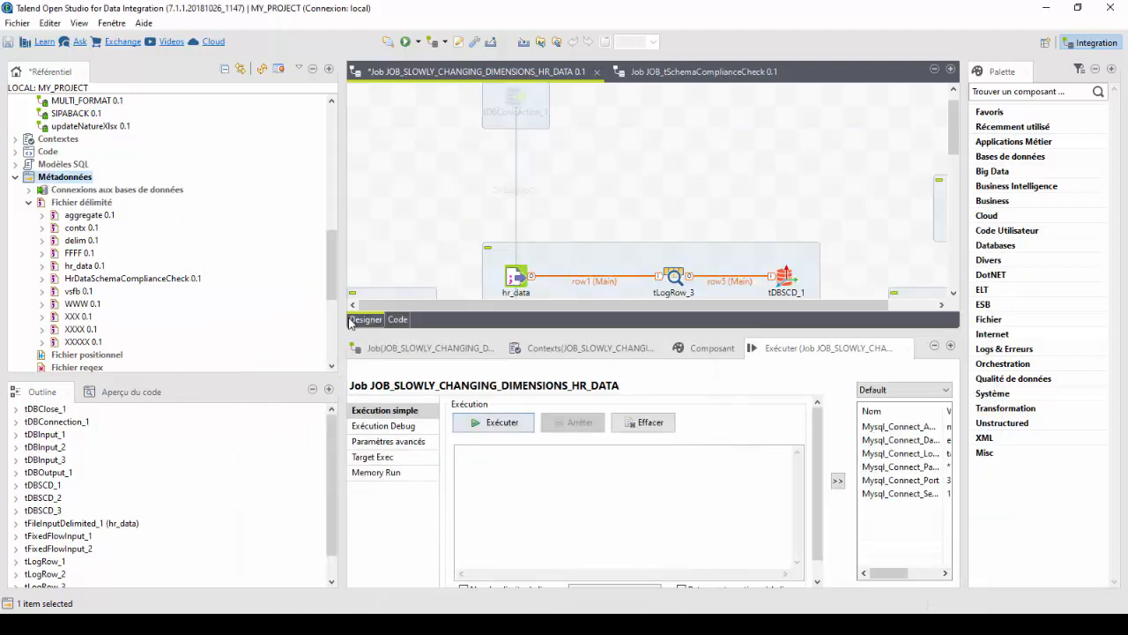
Start a new delimited file metadata entry in the repository and name it HrDataSchemaComplianceCheck_2.
{"action": "right_click", "coordinate": [72, 206]}
{"action": "left_click", "coordinate": [123, 215]}
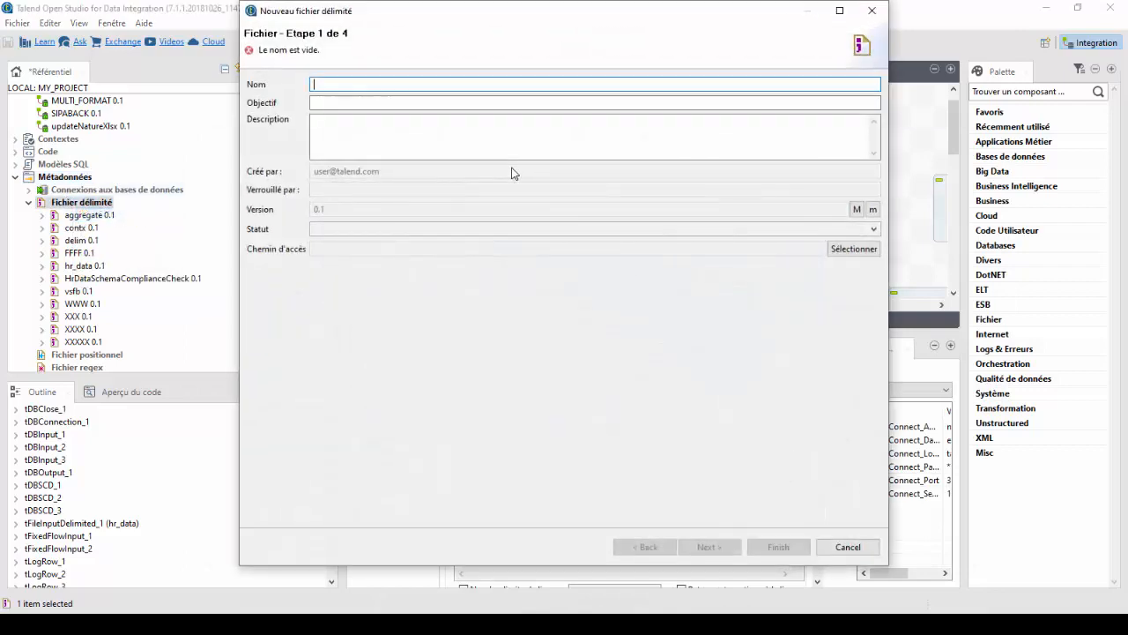
{"action": "type", "text": "HrData"}
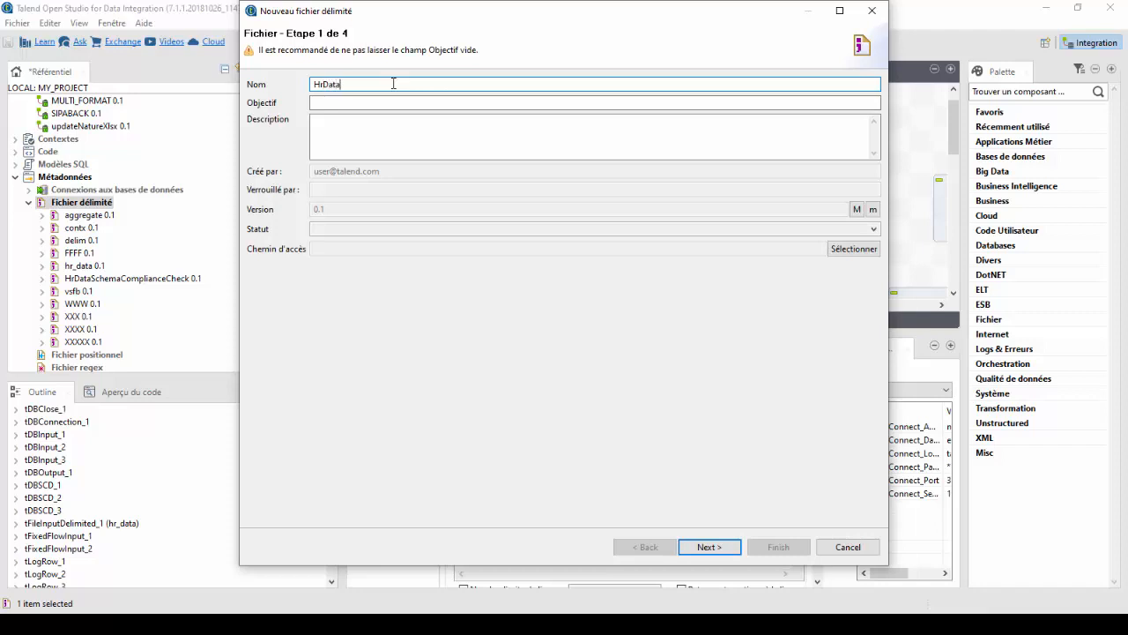
{"action": "type", "text": "SchemaComplianceCheck"}
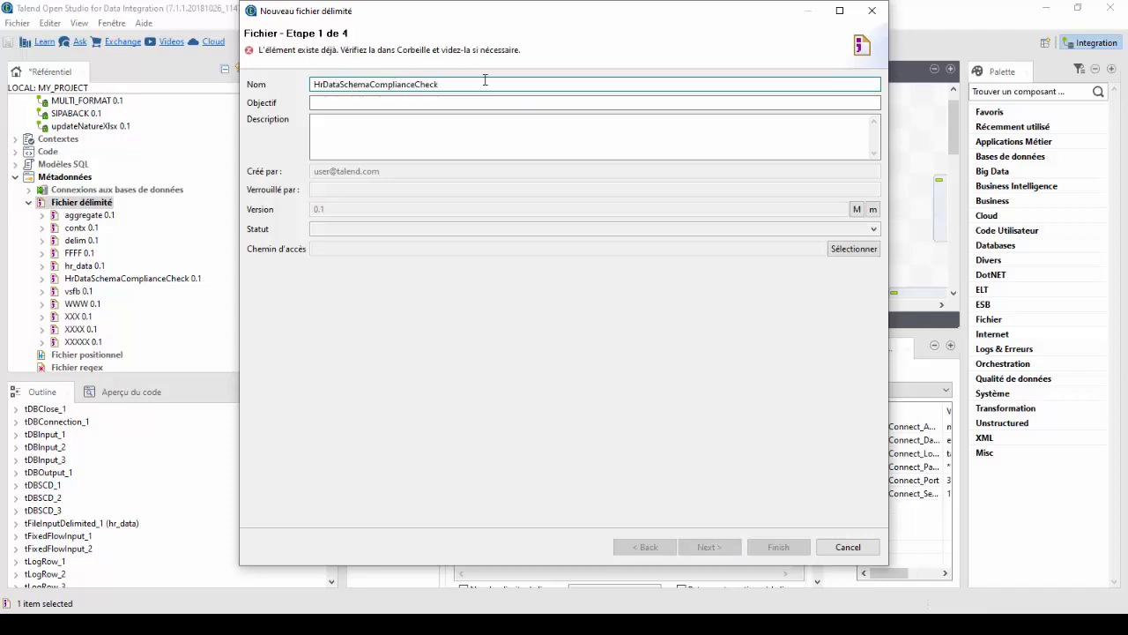
{"action": "type", "text": "_2"}
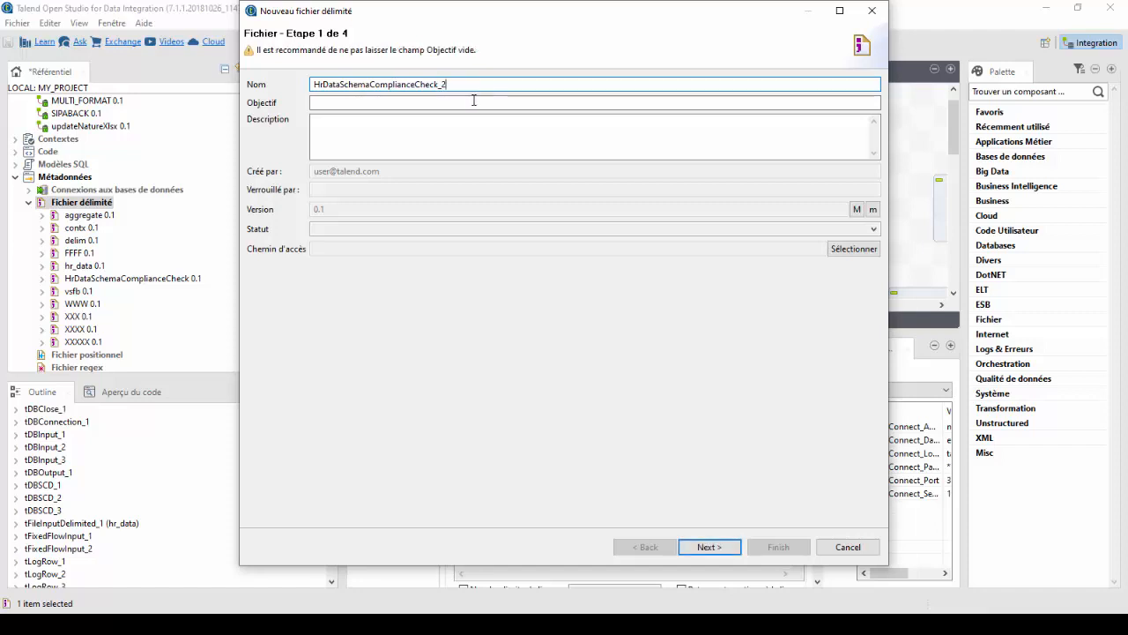
Enter "Demo de presentation de composant" as the metadata entry's purpose and proceed to the file path settings.
{"action": "left_click", "coordinate": [473, 100]}
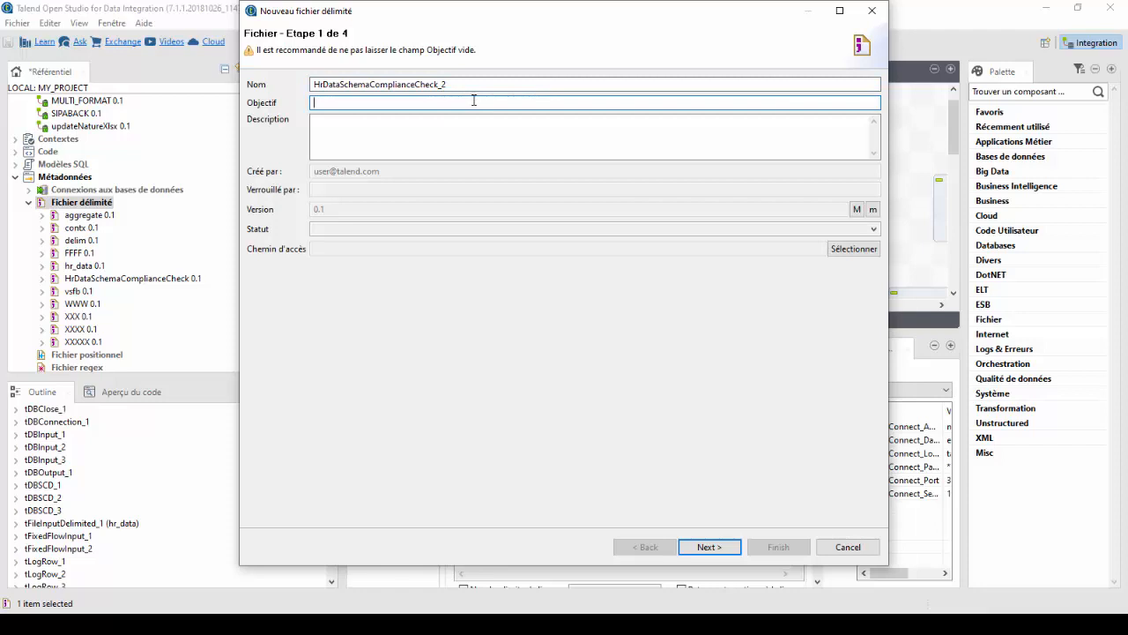
{"action": "type", "text": "Demo de pr"}
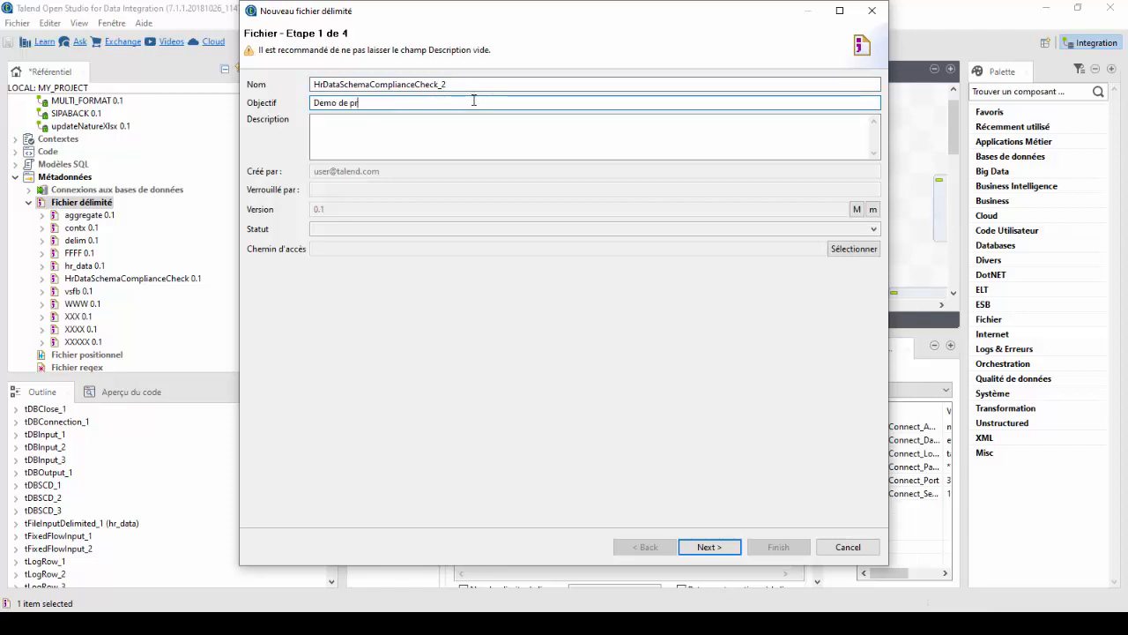
{"action": "type", "text": "esentatio"}
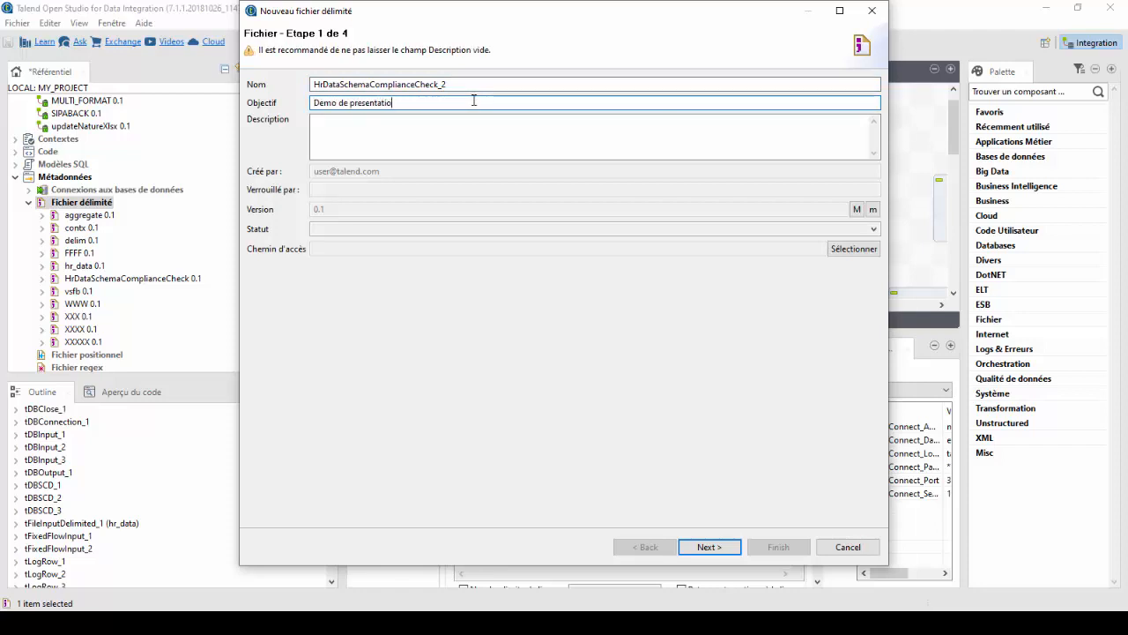
{"action": "type", "text": "n de composa"}
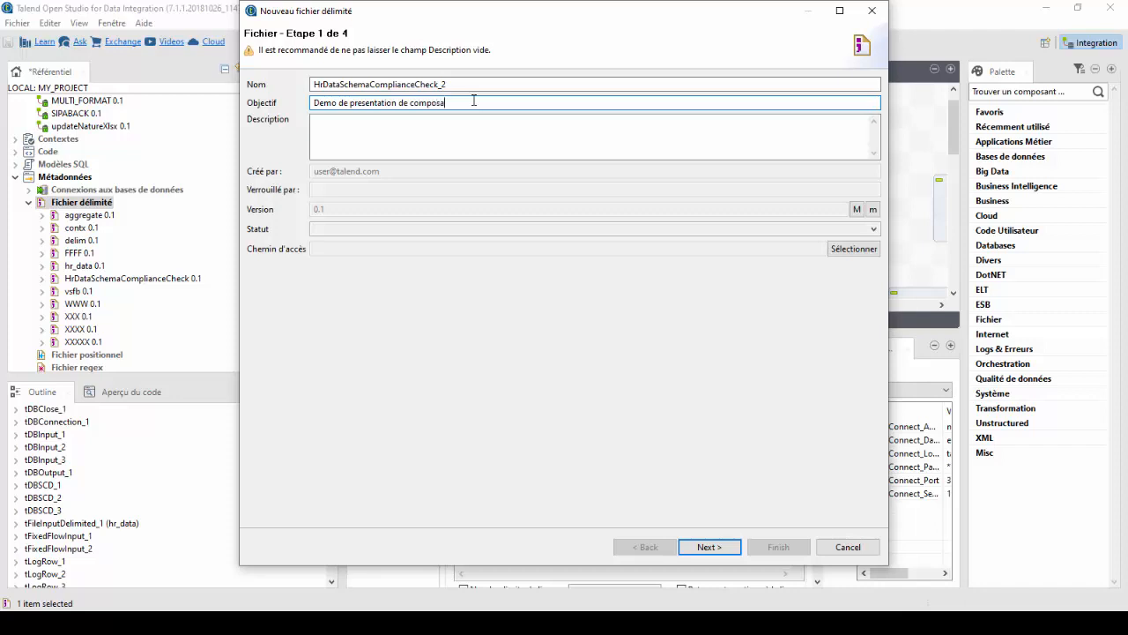
{"action": "type", "text": "nt"}
{"action": "type", "text": "SchemaComplianceCheck"}
{"action": "left_click", "coordinate": [720, 544]}
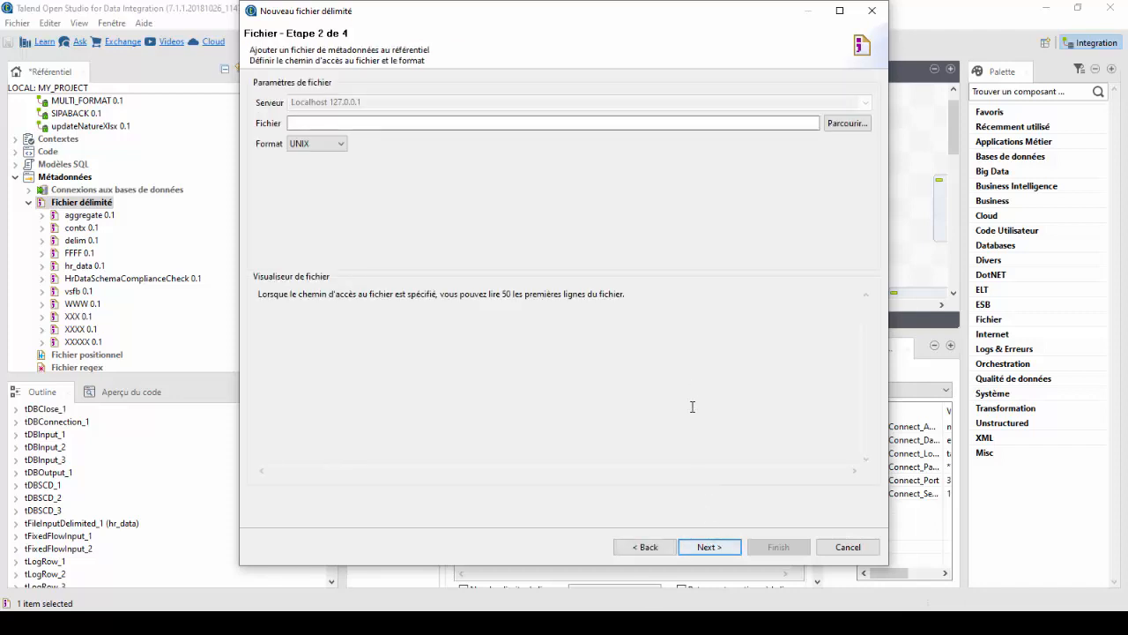
Choose EmployeeDatatSchemaComplianceCheck.csv from the SCD folder as the source file and proceed to the parsing settings.
{"action": "left_click", "coordinate": [847, 123]}
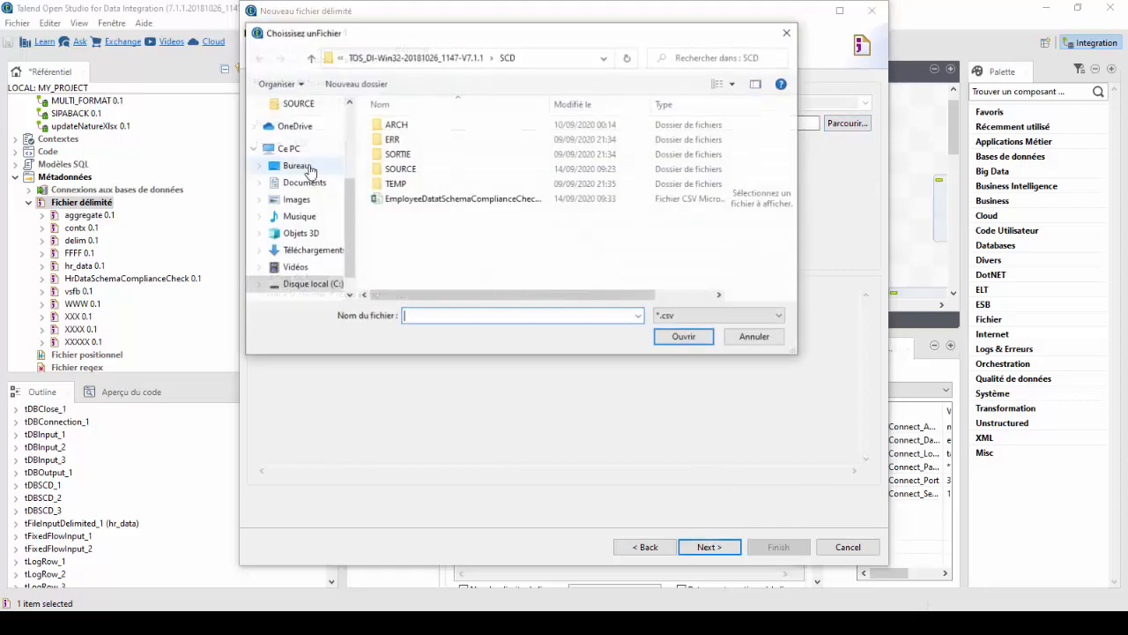
{"action": "left_click", "coordinate": [435, 199]}
{"action": "left_click", "coordinate": [679, 336]}
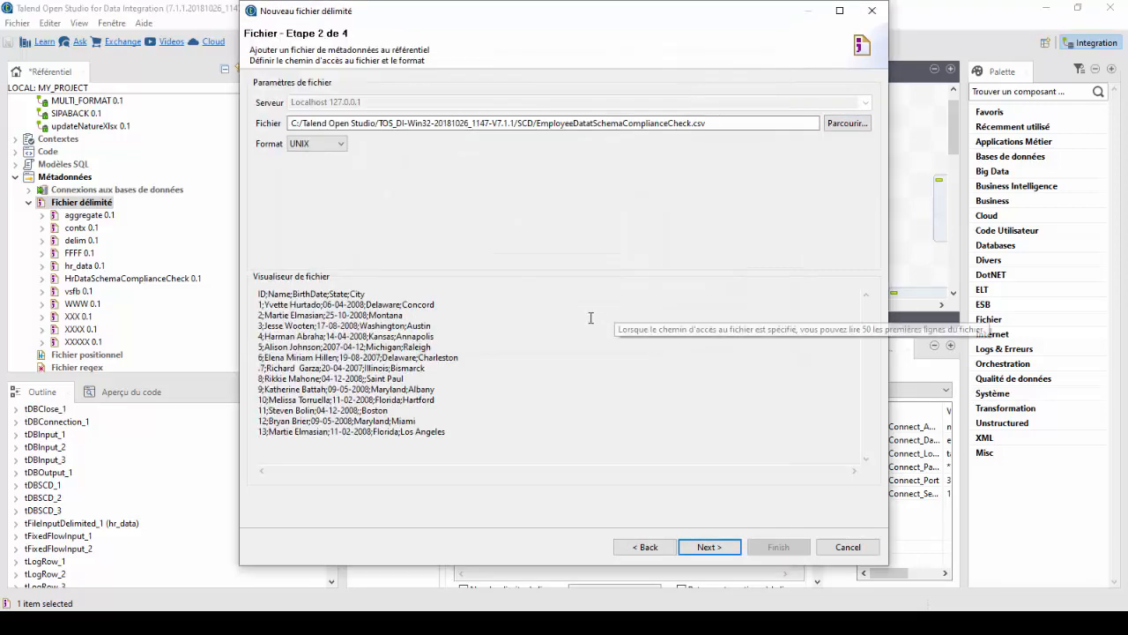
{"action": "left_click", "coordinate": [710, 546]}
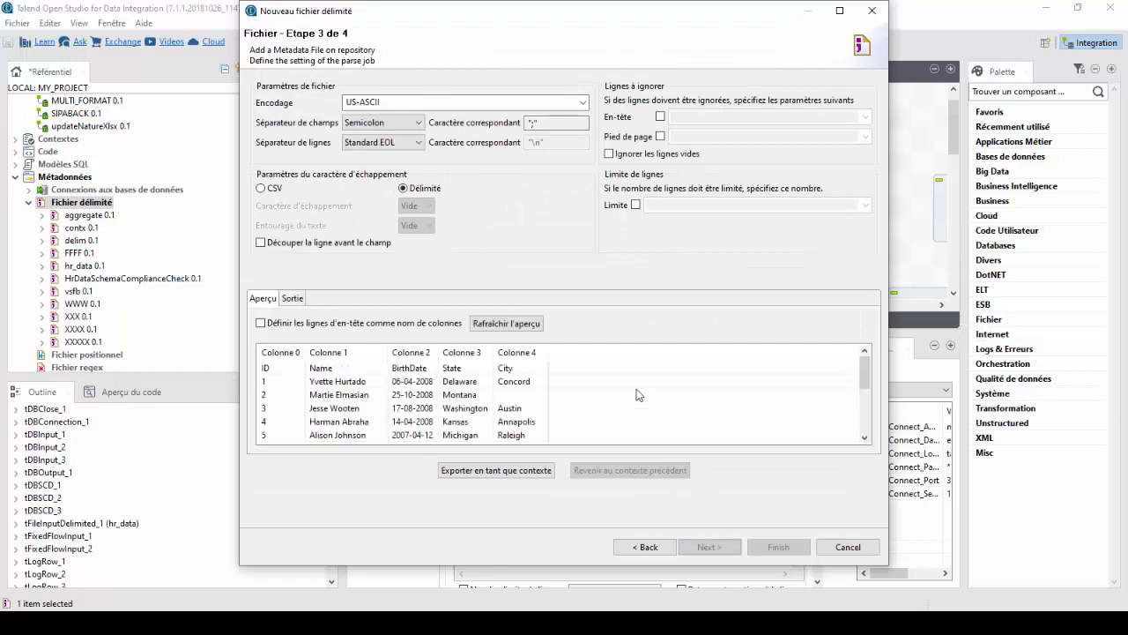
Use the header row as column names and finish creating the delimited file metadata with the detected schema.
{"action": "left_click", "coordinate": [260, 322]}
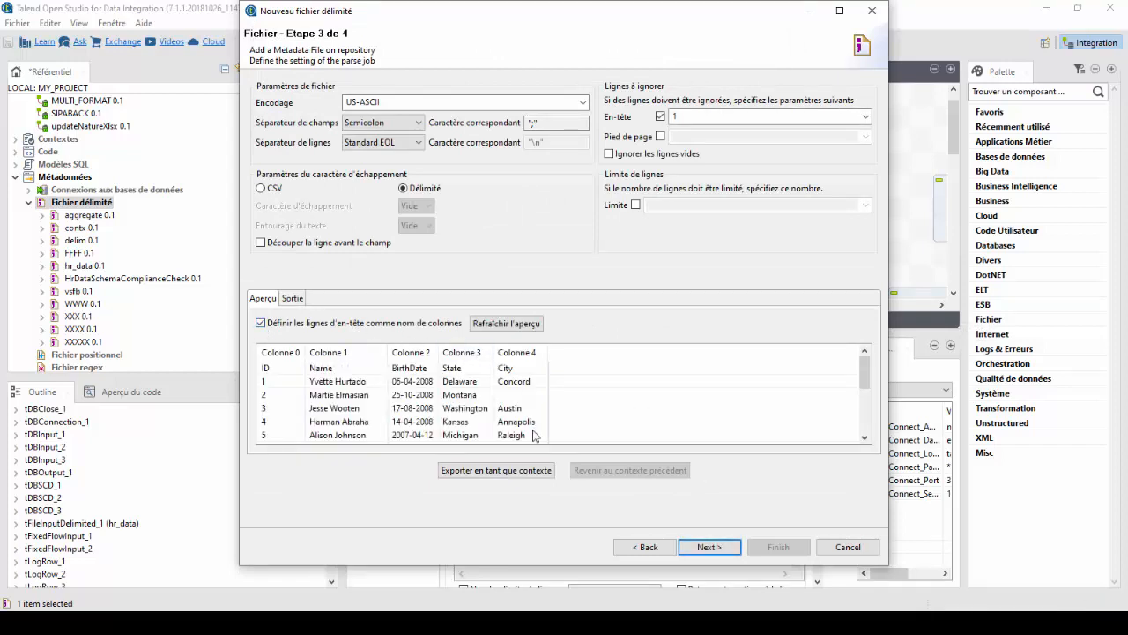
{"action": "left_click", "coordinate": [708, 547]}
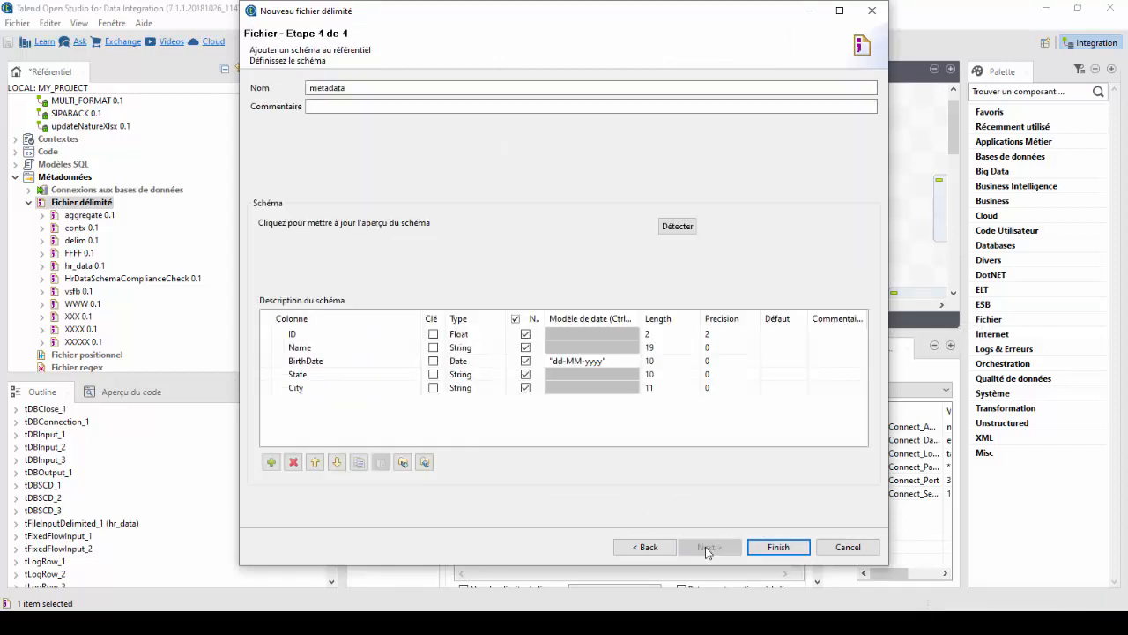
{"action": "left_click", "coordinate": [778, 546]}
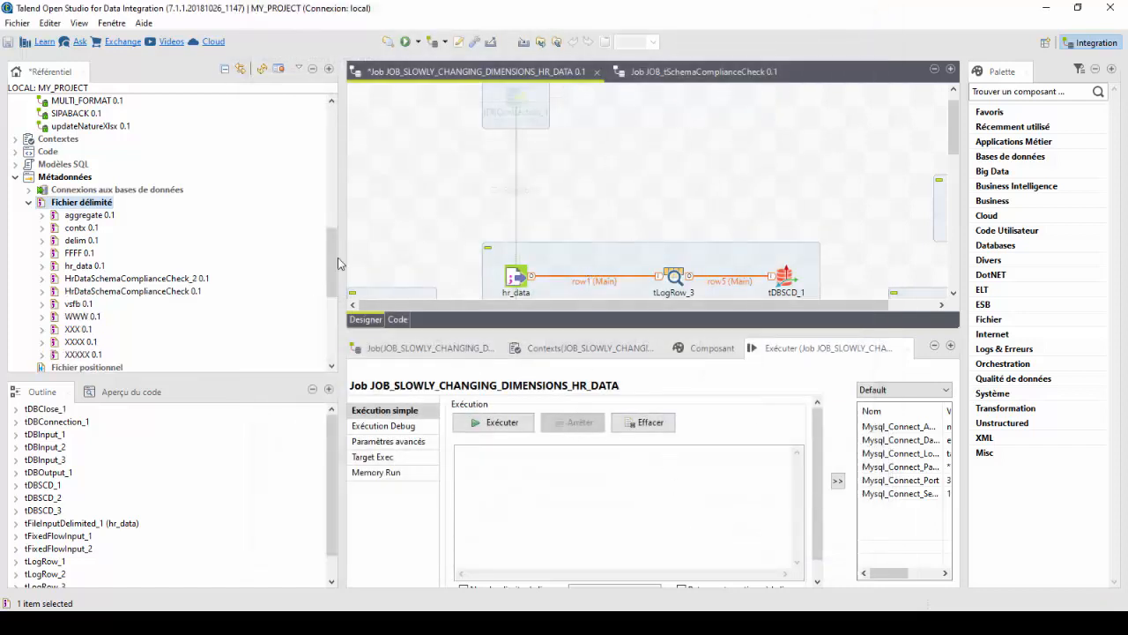
Start a new job in the repository's Jobs folder and name it JOB_SchemaComplianceCheck_2.
{"action": "scroll", "coordinate": [97, 269], "scroll_direction": "up", "scroll_amount": 2}
{"action": "scroll", "coordinate": [98, 268], "scroll_direction": "down", "scroll_amount": 1}
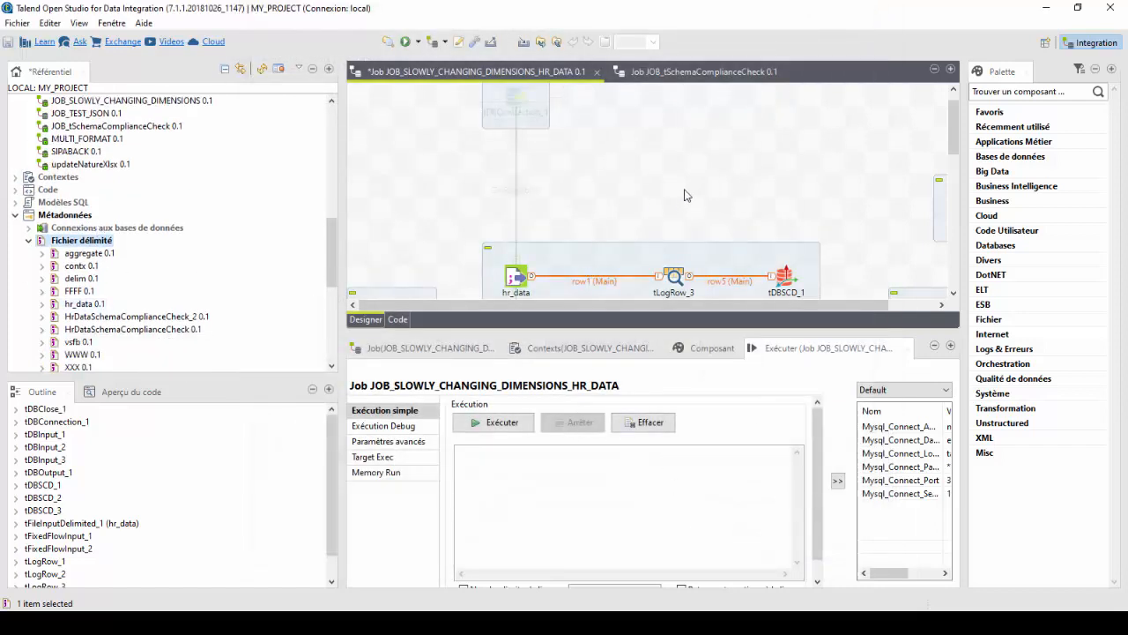
{"action": "scroll", "coordinate": [102, 264], "scroll_direction": "up", "scroll_amount": 2}
{"action": "scroll", "coordinate": [103, 264], "scroll_direction": "up", "scroll_amount": 2}
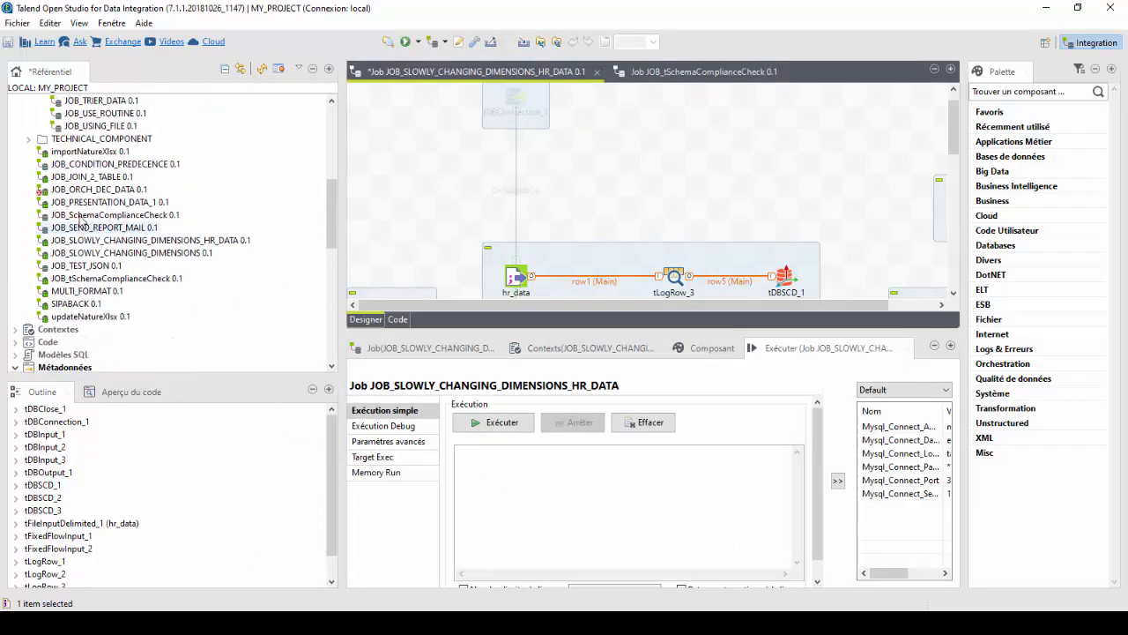
{"action": "scroll", "coordinate": [89, 211], "scroll_direction": "down", "scroll_amount": 5}
{"action": "scroll", "coordinate": [77, 158], "scroll_direction": "up", "scroll_amount": 5}
{"action": "scroll", "coordinate": [79, 176], "scroll_direction": "up", "scroll_amount": 10}
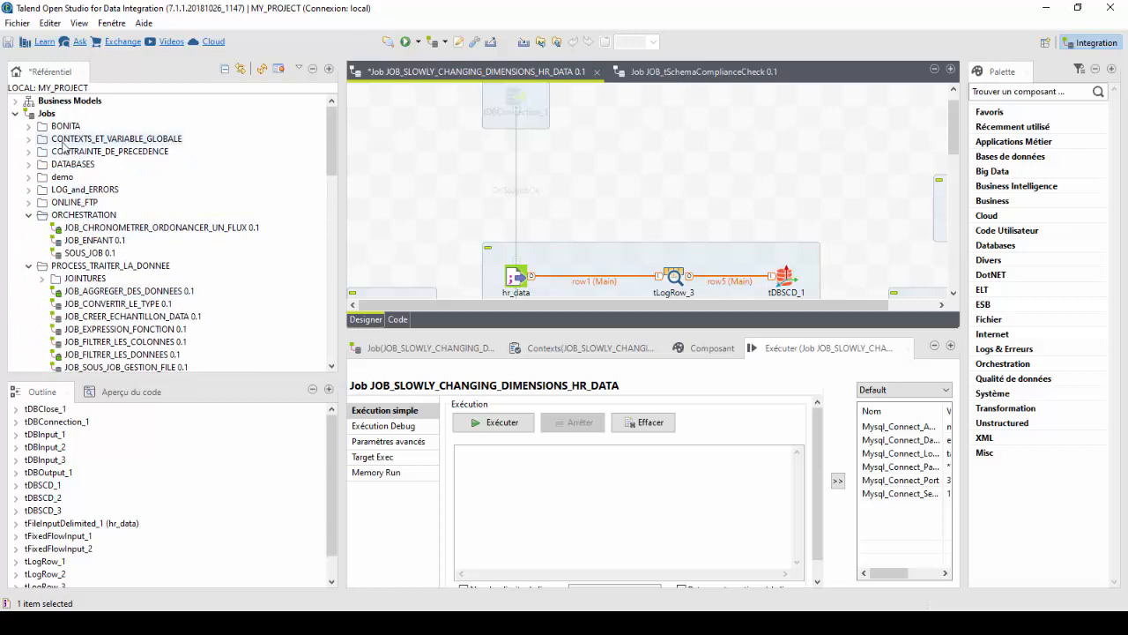
{"action": "right_click", "coordinate": [39, 114]}
{"action": "left_click", "coordinate": [127, 129]}
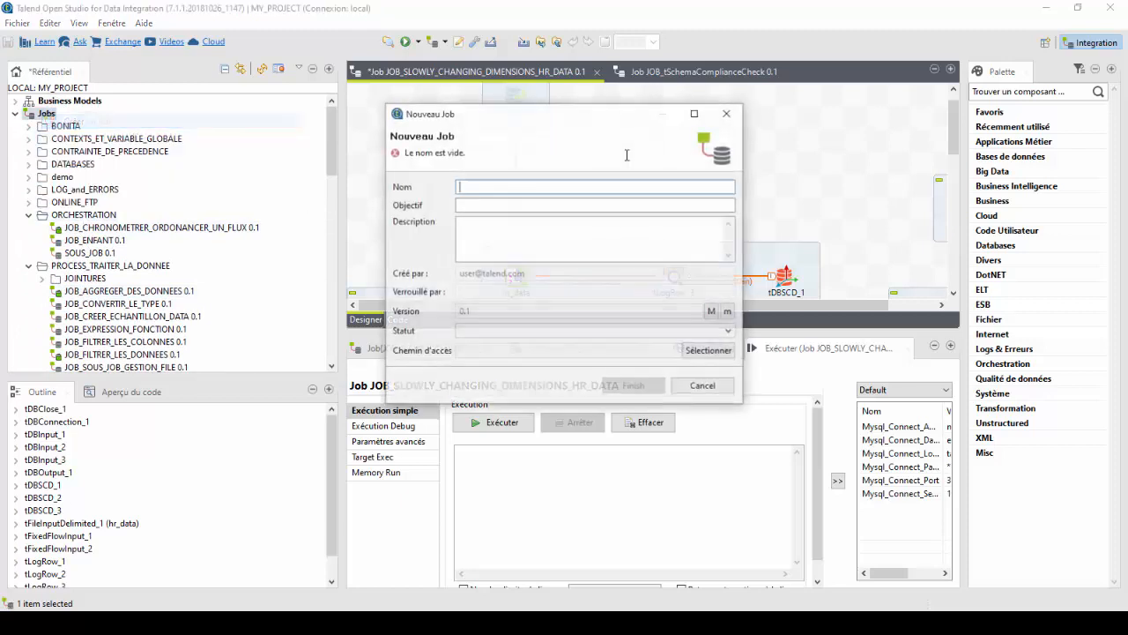
{"action": "type", "text": "JO"}
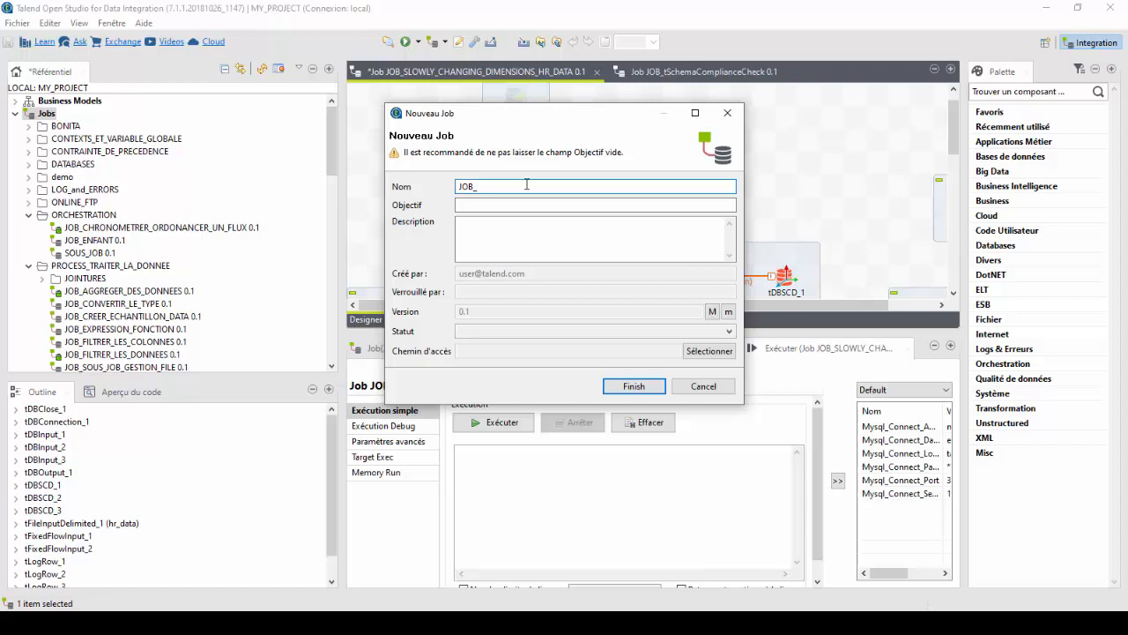
{"action": "type", "text": "B_"}
{"action": "type", "text": "SchemaComplianceCheck"}
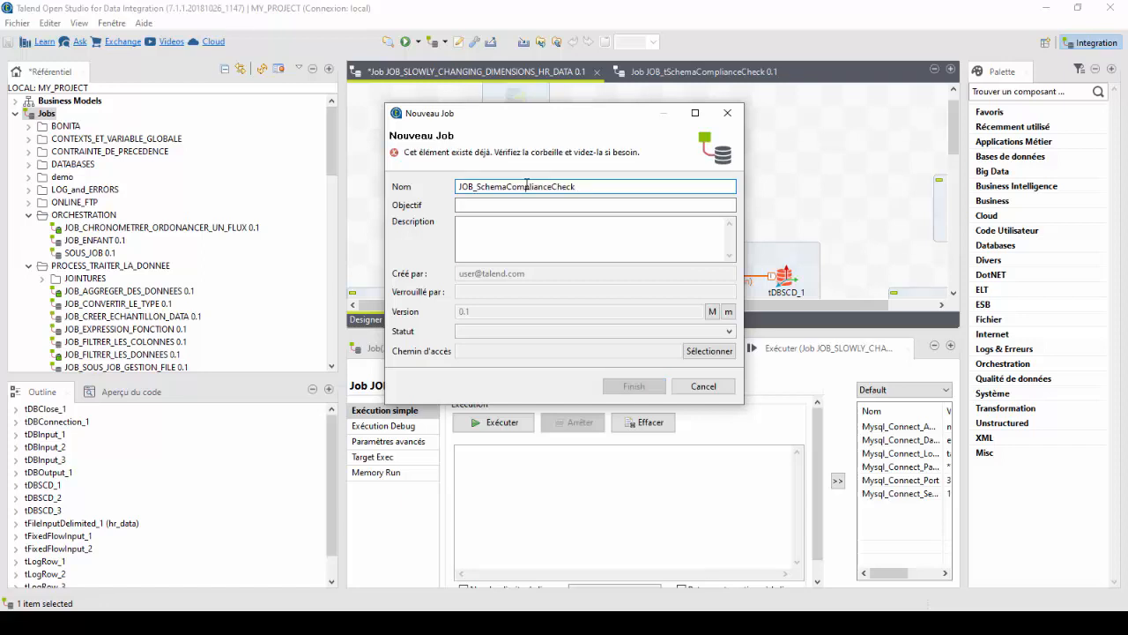
{"action": "type", "text": "_2"}
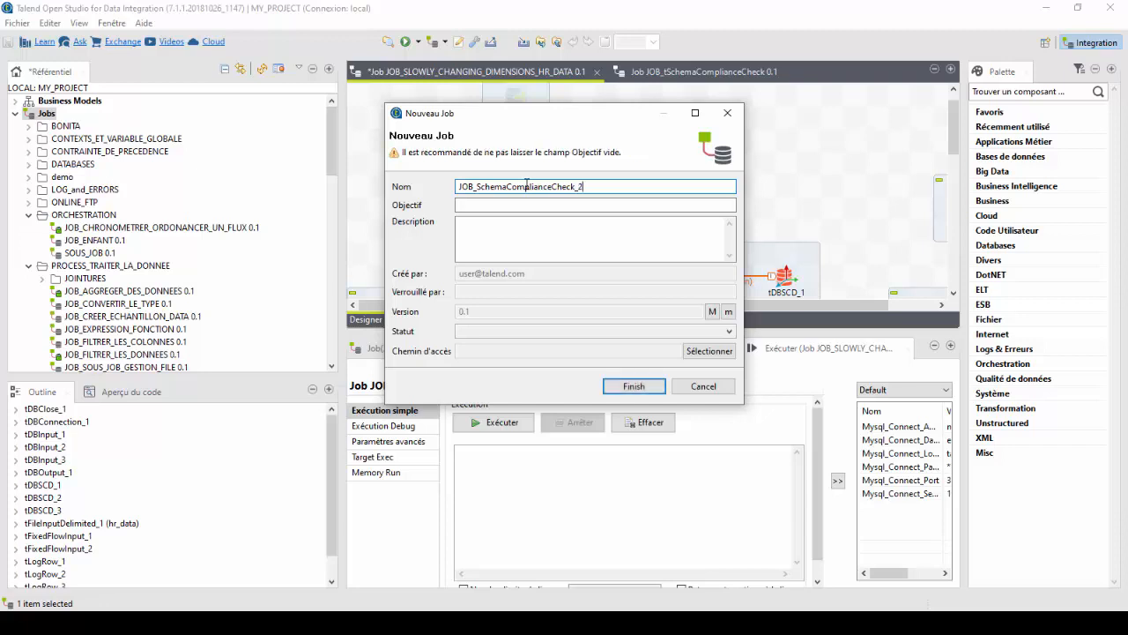
Enter "demo de presentation de comoposant SchemaComplianceCheck" as the job's purpose and finish creating the job.
{"action": "left_click", "coordinate": [504, 206]}
{"action": "type", "text": "demo"}
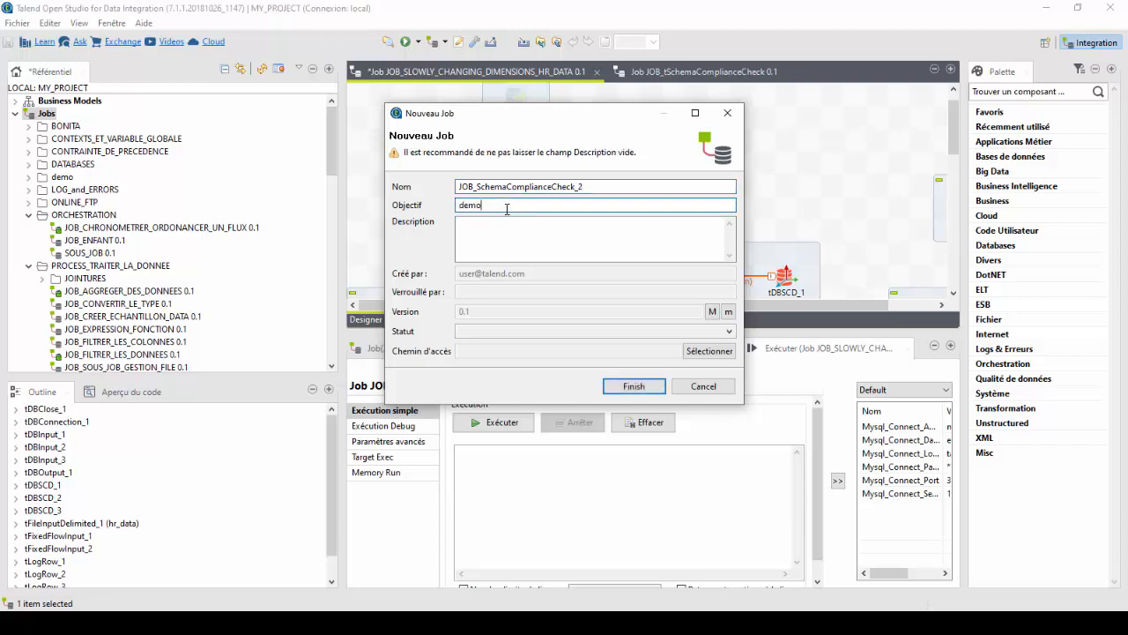
{"action": "type", "text": " de presentation de comoposant"}
{"action": "type", "text": "SchemaComplianceCheck"}
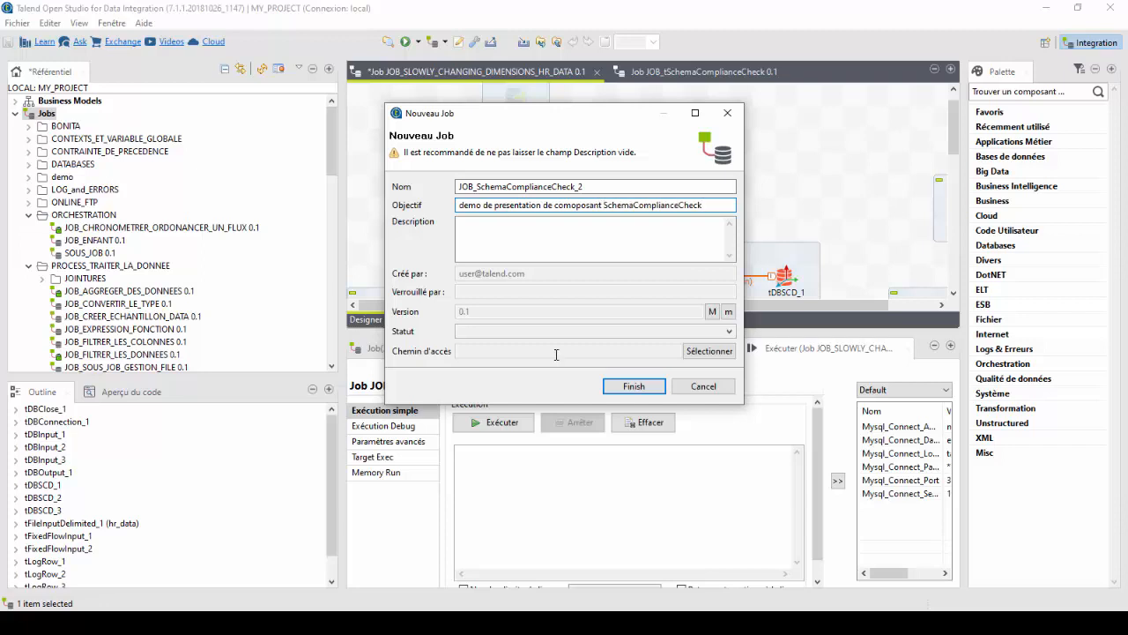
{"action": "left_click", "coordinate": [633, 386]}
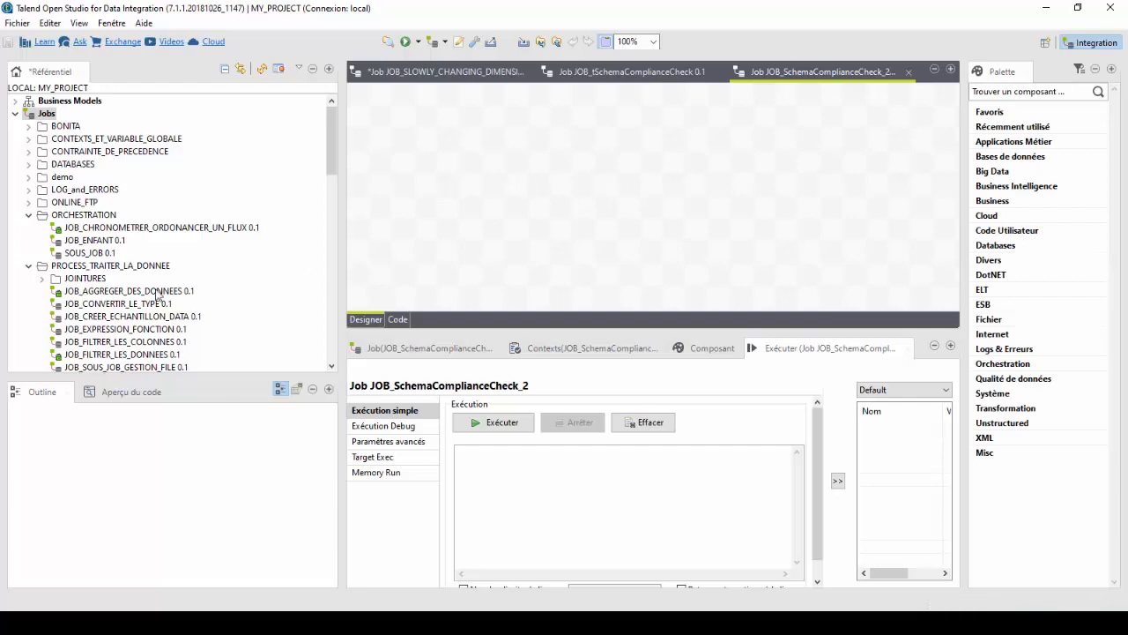
Add the HrDataSchemaComplianceCheck_2 metadata to the empty job design as a tFileInputDelimited component.
{"action": "scroll", "coordinate": [84, 274], "scroll_direction": "down", "scroll_amount": 10}
{"action": "scroll", "coordinate": [84, 274], "scroll_direction": "down", "scroll_amount": 4}
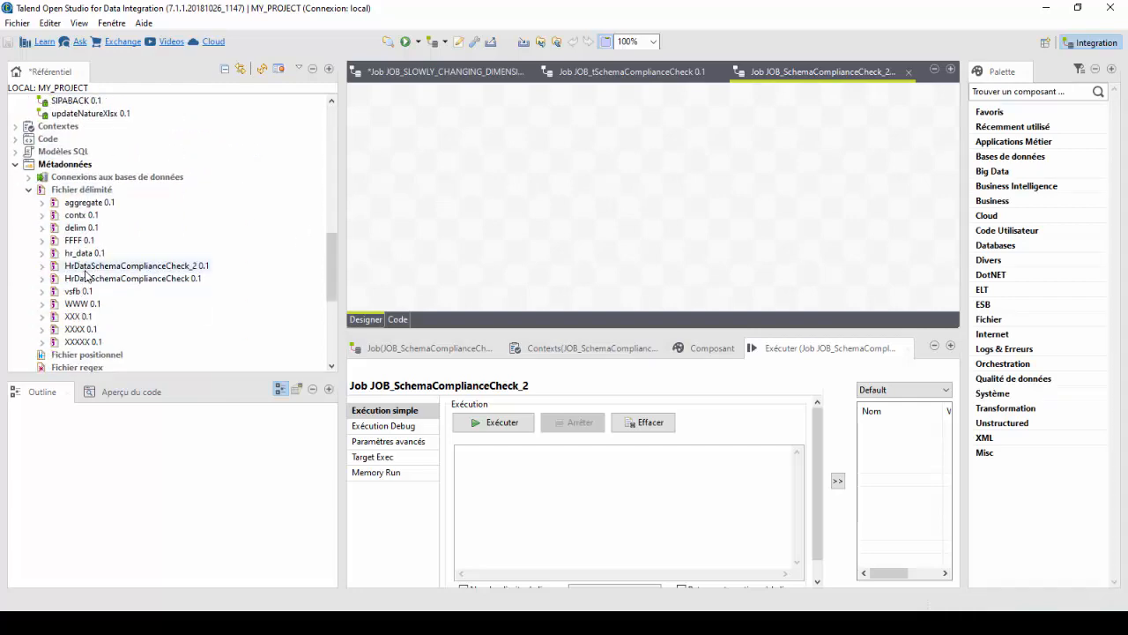
{"action": "left_click", "coordinate": [110, 266]}
{"action": "double_click", "coordinate": [110, 266]}
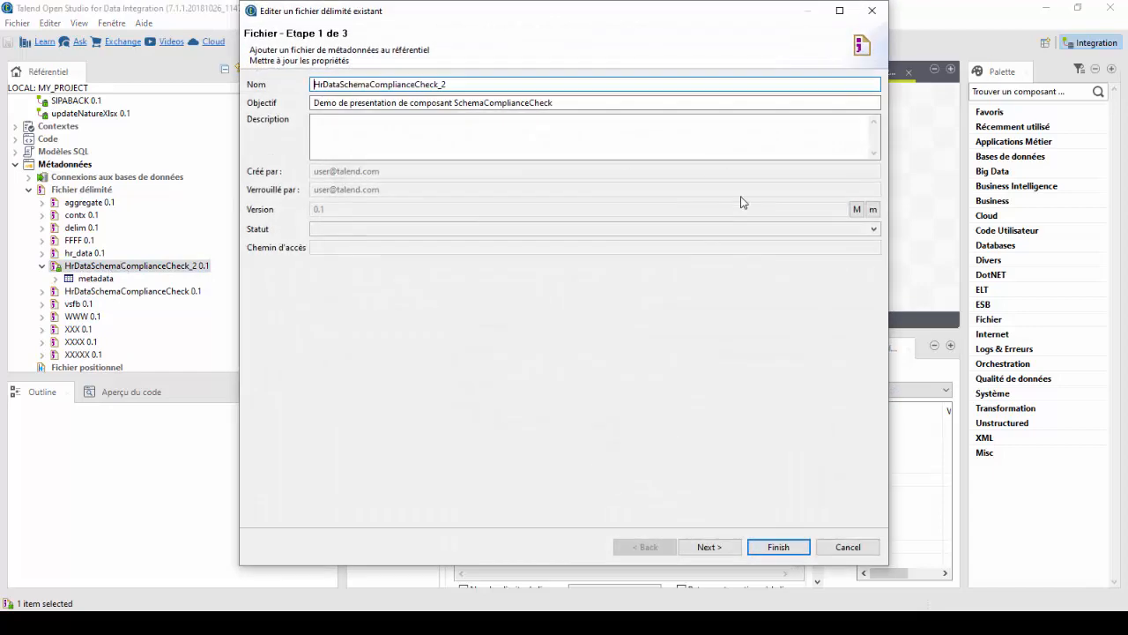
{"action": "left_click", "coordinate": [850, 548]}
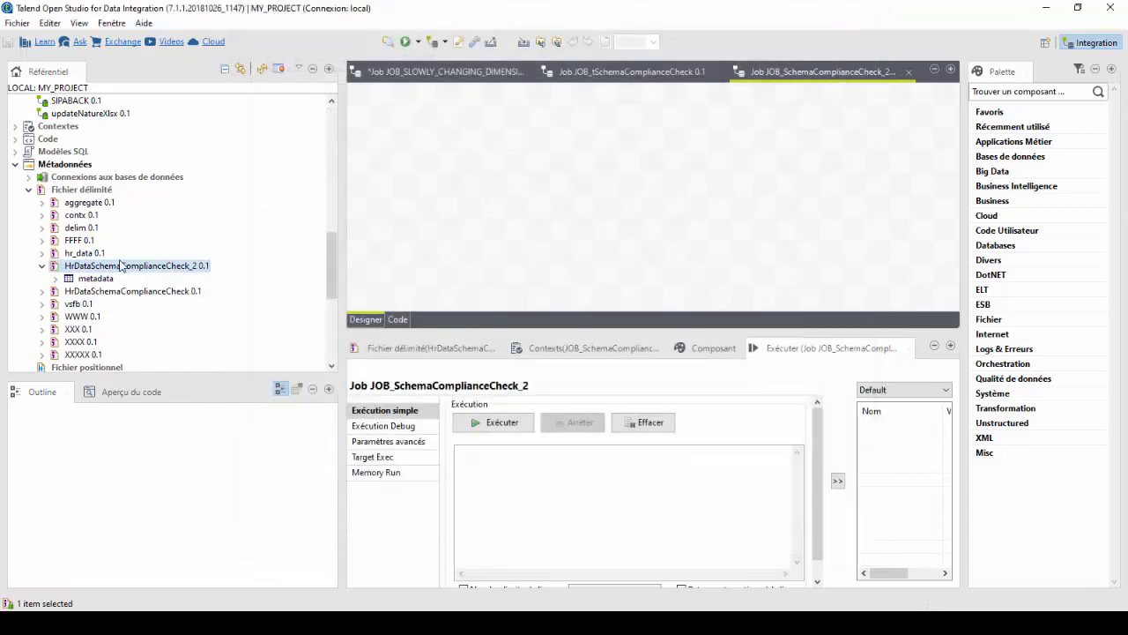
{"action": "left_click_drag", "start_coordinate": [442, 204], "coordinate": [447, 172]}
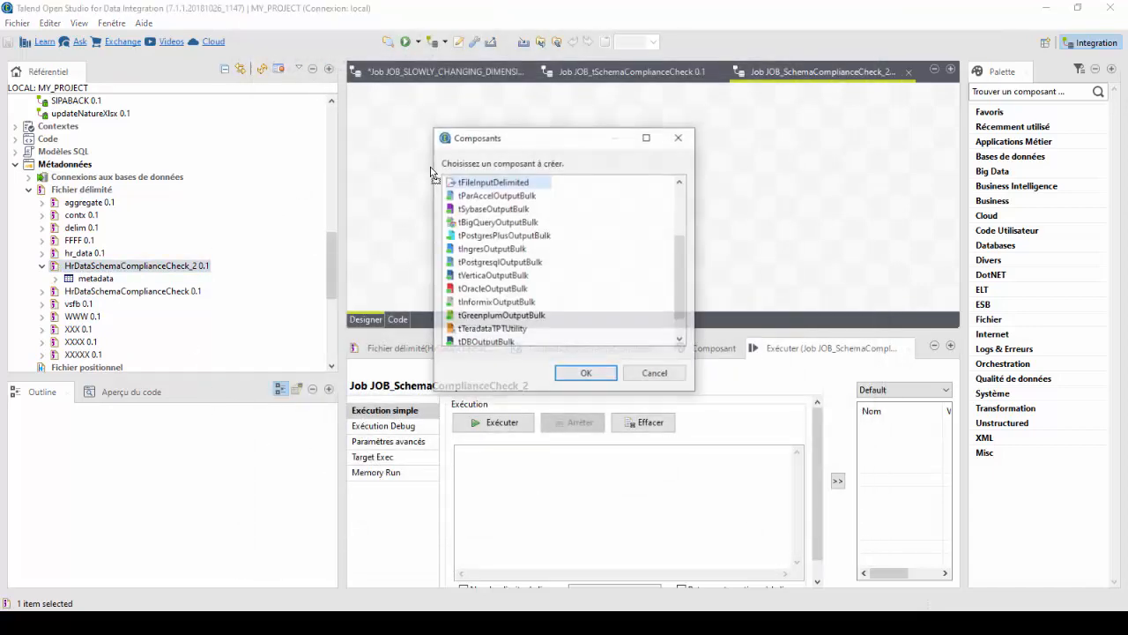
{"action": "double_click", "coordinate": [497, 179]}
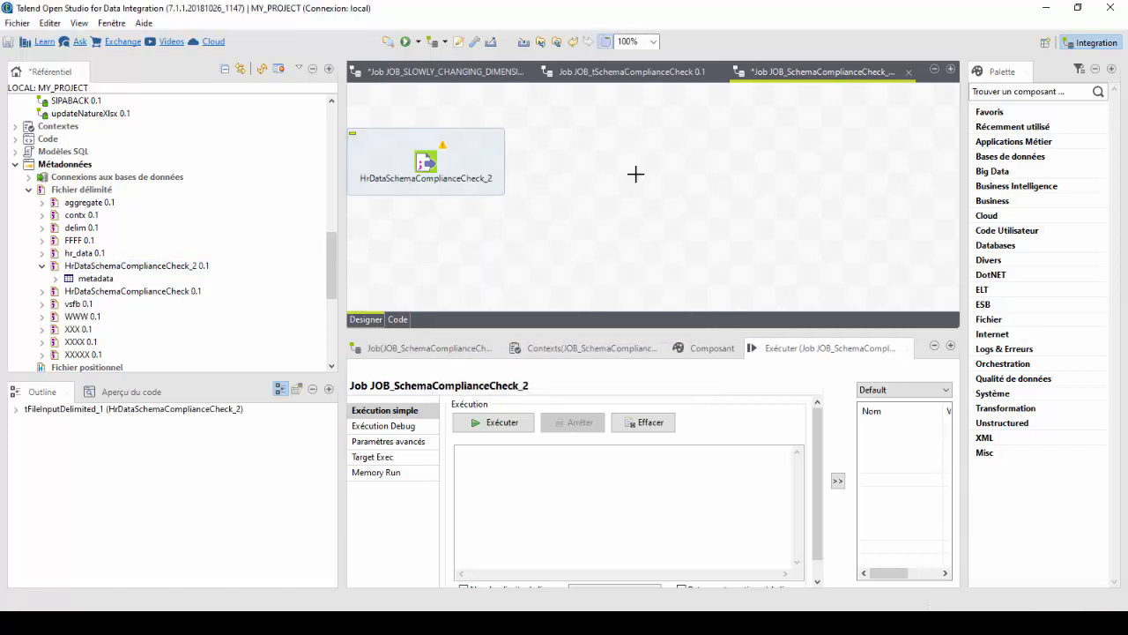
{"action": "left_click", "coordinate": [636, 173]}
{"action": "type", "text": "t"}
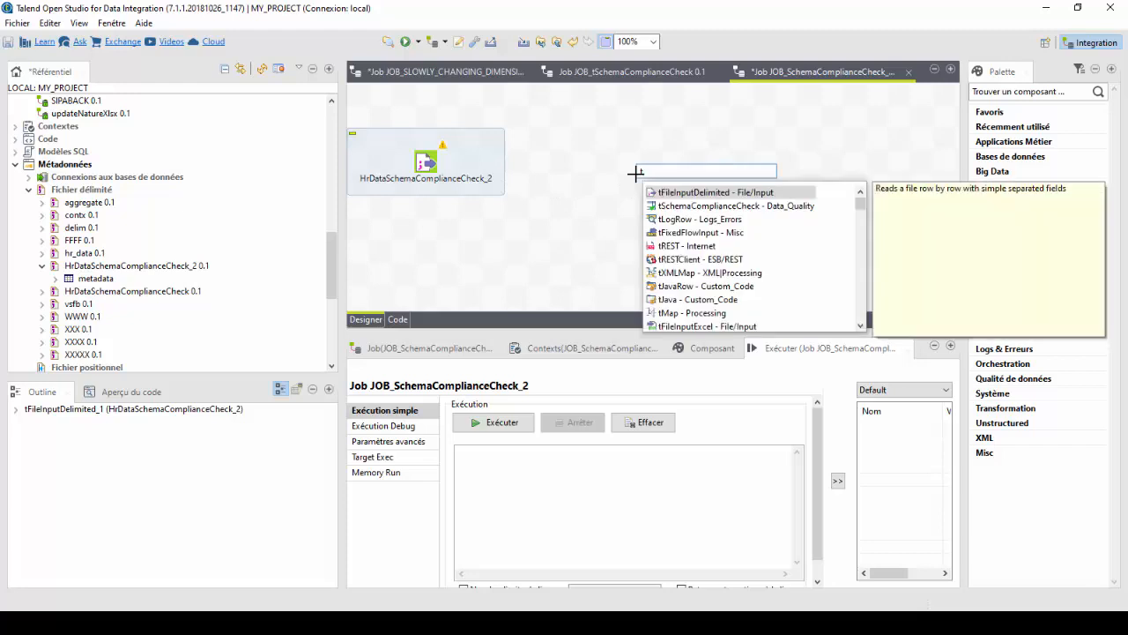
{"action": "type", "text": "sche"}
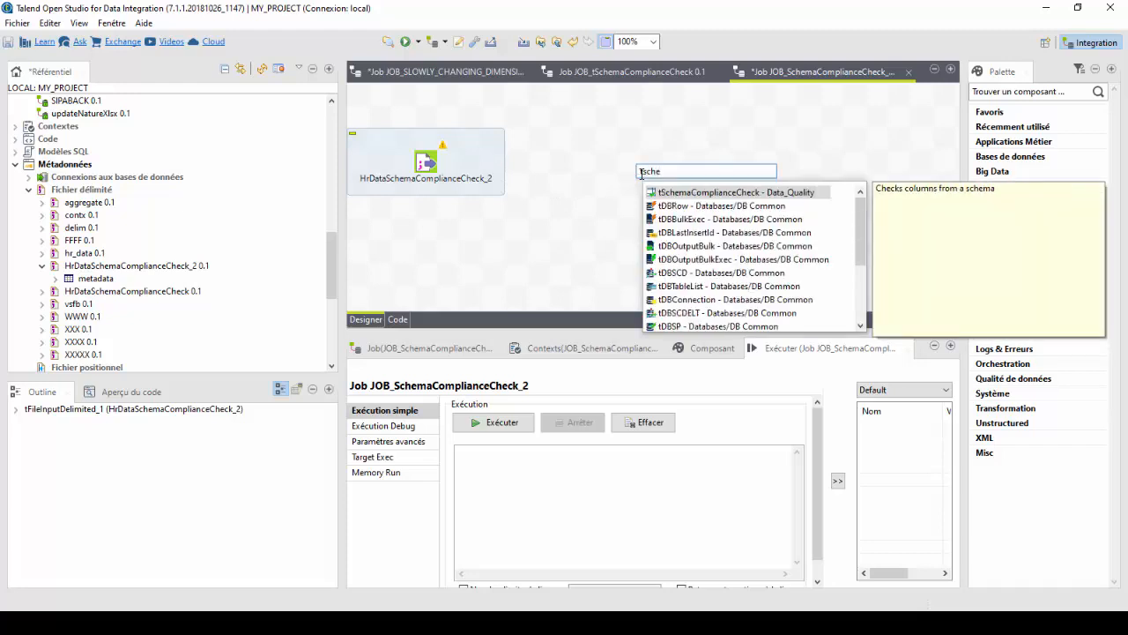
{"action": "double_click", "coordinate": [710, 193]}
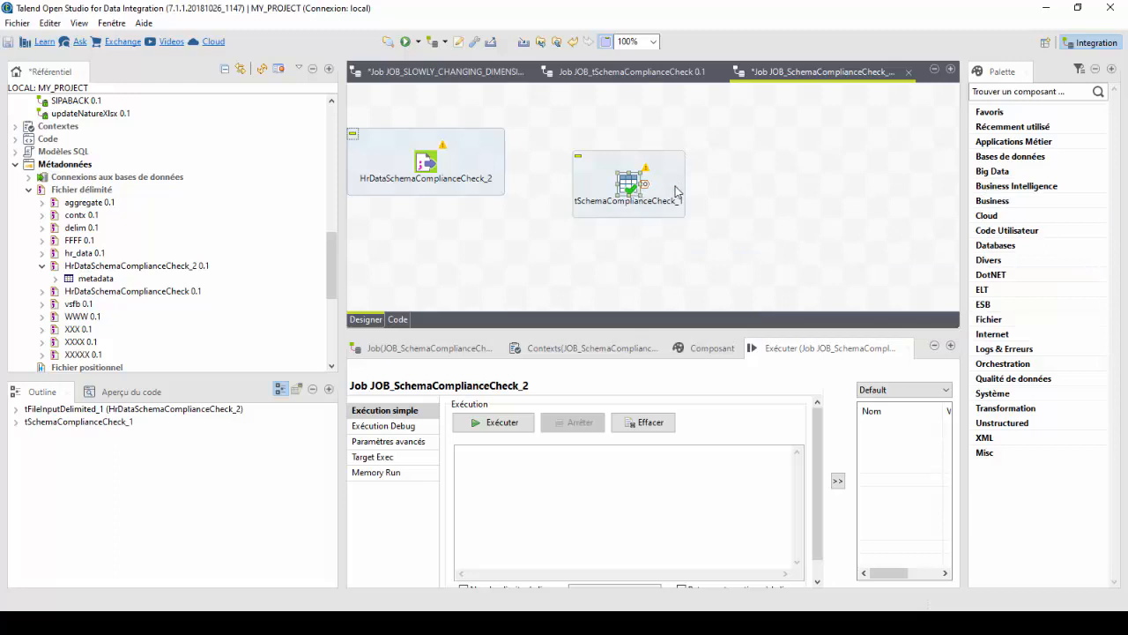
{"action": "left_click", "coordinate": [614, 189]}
{"action": "key", "text": "Delete"}
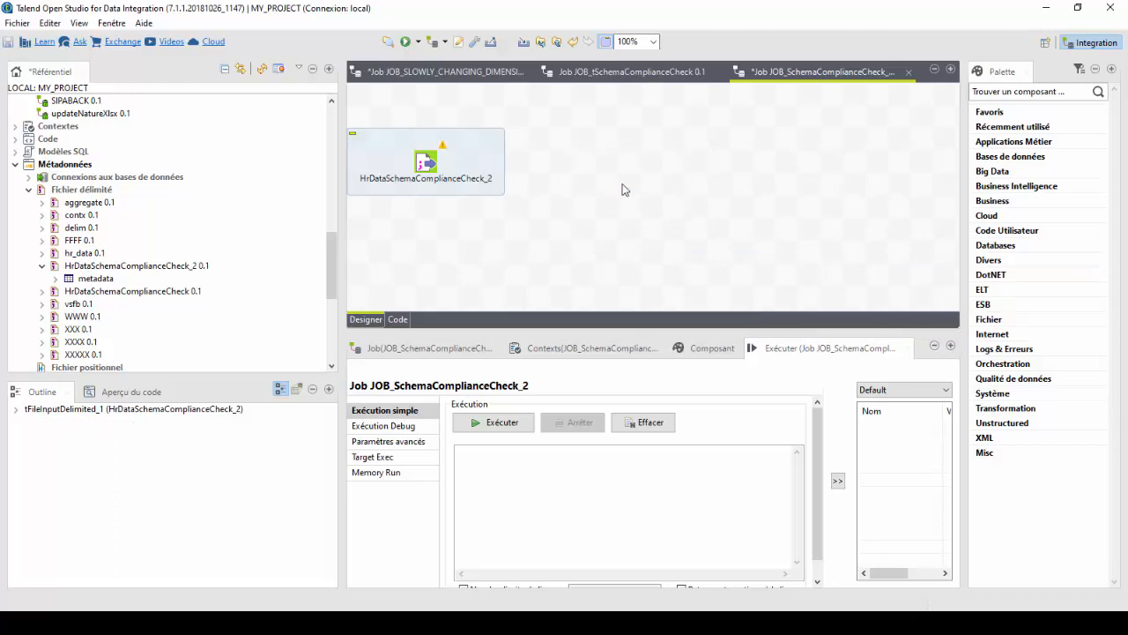
Add a tSchemaComplianceCheck component to the job and align it horizontally with the file input component.
{"action": "type", "text": "tsche"}
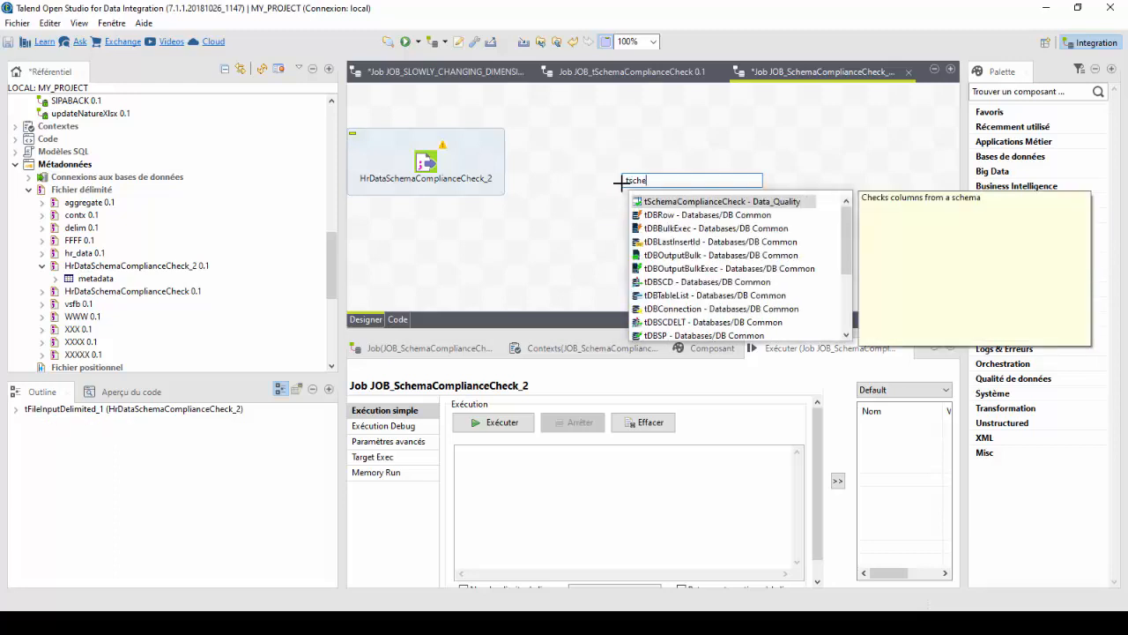
{"action": "double_click", "coordinate": [775, 202]}
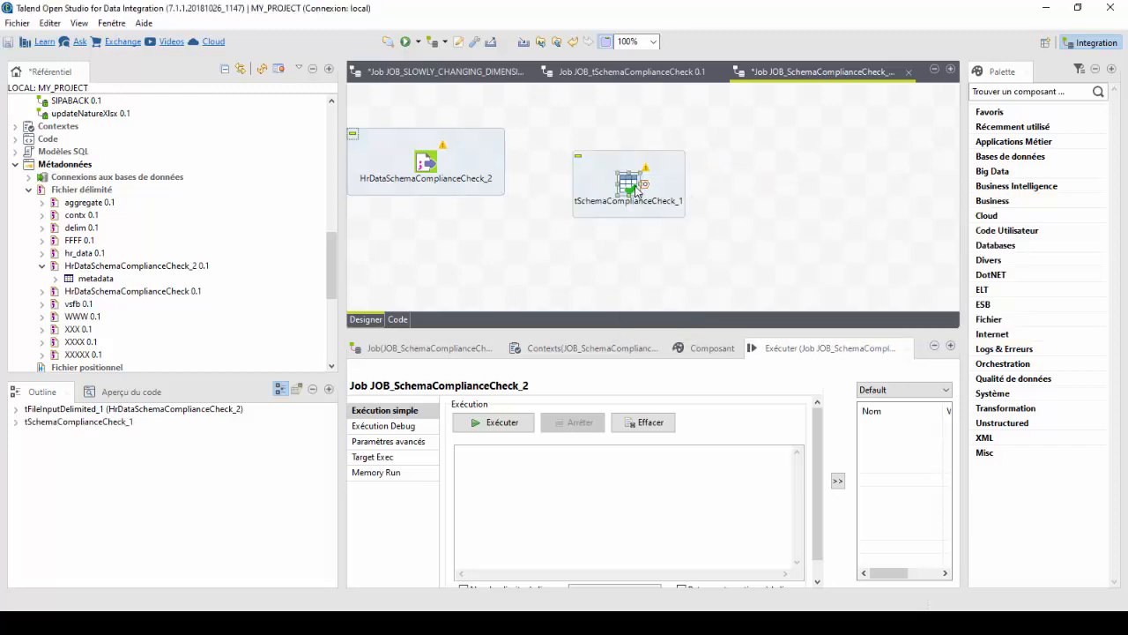
{"action": "left_click_drag", "start_coordinate": [635, 187], "coordinate": [633, 166]}
Add a tLogRow component and place it above and to the right of tSchemaComplianceCheck.
{"action": "left_click", "coordinate": [737, 172]}
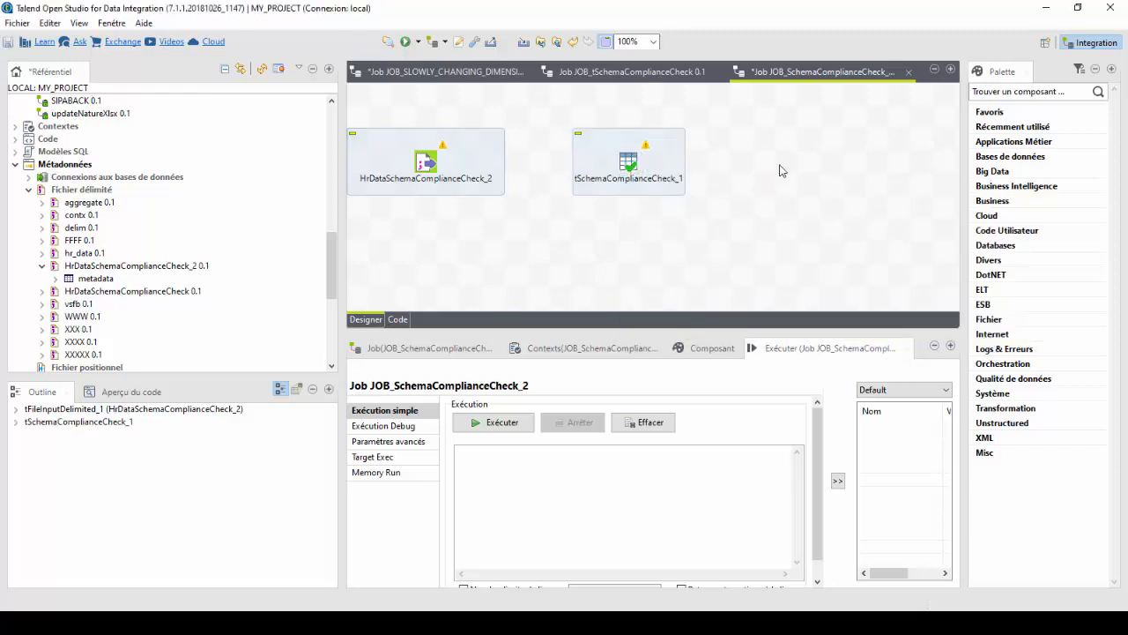
{"action": "type", "text": "t"}
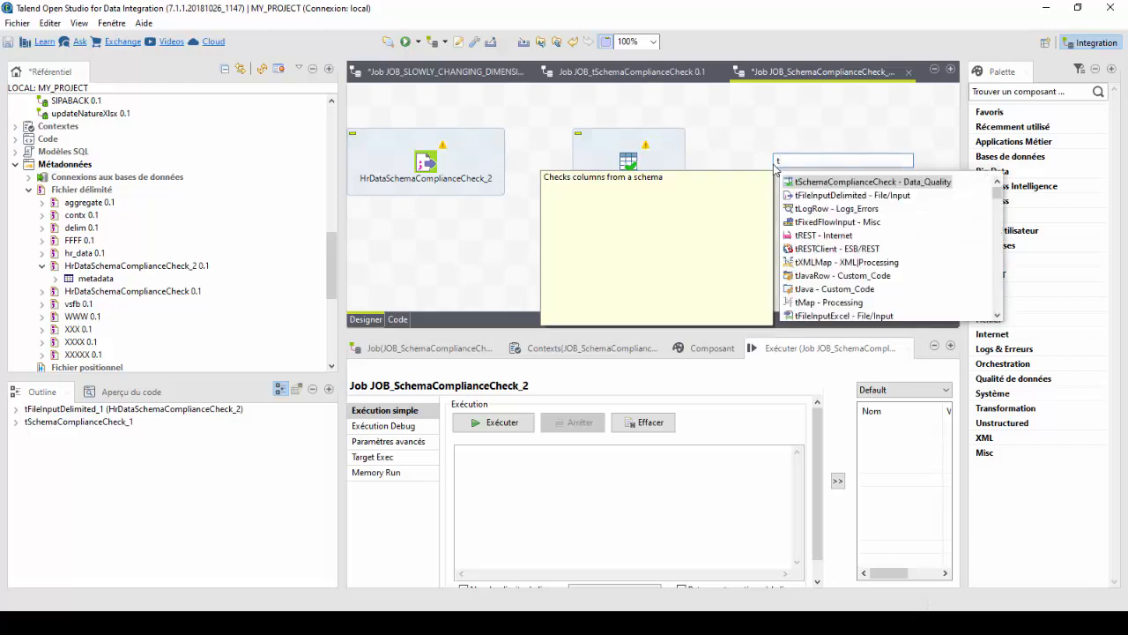
{"action": "type", "text": "lo"}
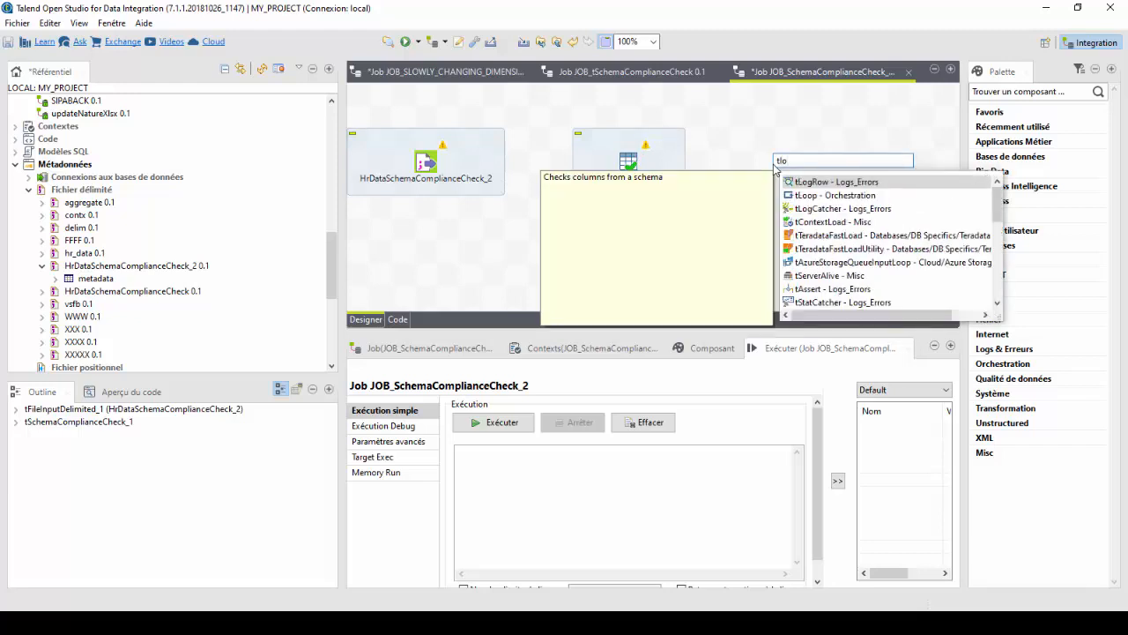
{"action": "double_click", "coordinate": [833, 183]}
{"action": "left_click_drag", "start_coordinate": [765, 170], "coordinate": [857, 125]}
Add a second tLogRow component to the job below tSchemaComplianceCheck.
{"action": "left_click", "coordinate": [679, 236]}
{"action": "type", "text": "tlo"}
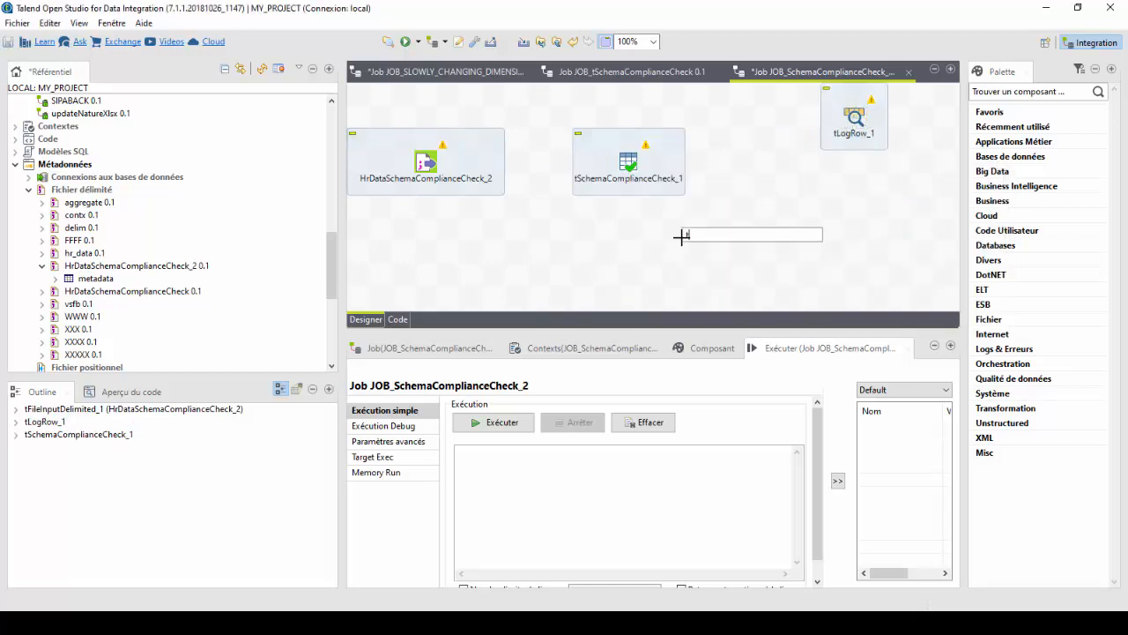
{"action": "type", "text": "g"}
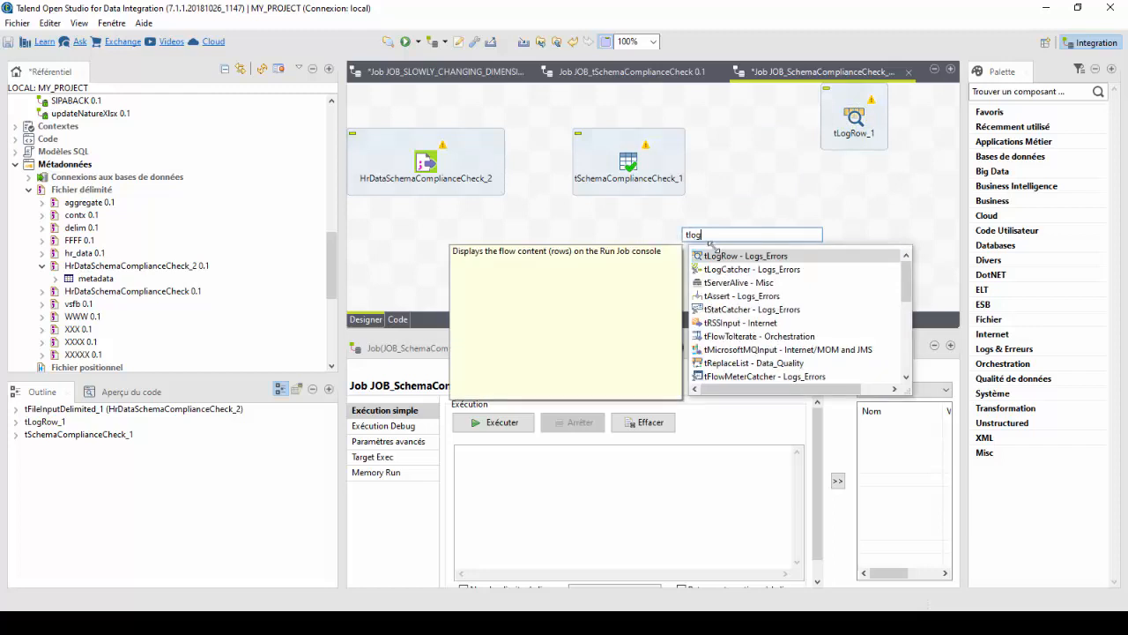
{"action": "double_click", "coordinate": [702, 256]}
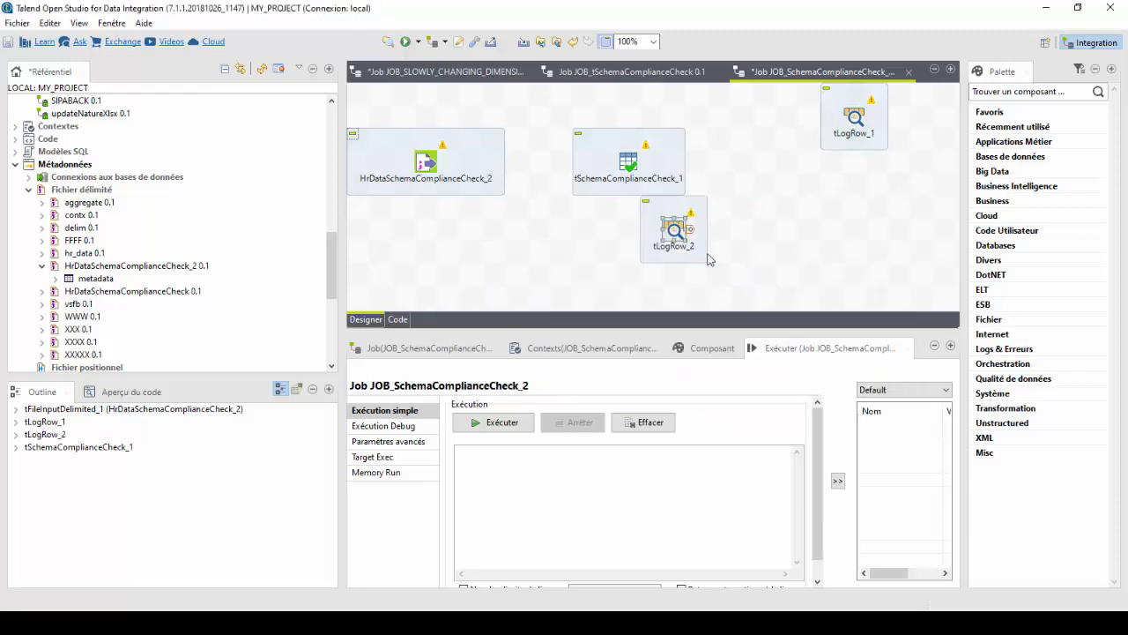
Enlarge the design area, move the second tLogRow further down, and shift the file input and tSchemaComplianceCheck slightly lower on one line.
{"action": "left_click_drag", "start_coordinate": [678, 245], "coordinate": [668, 296]}
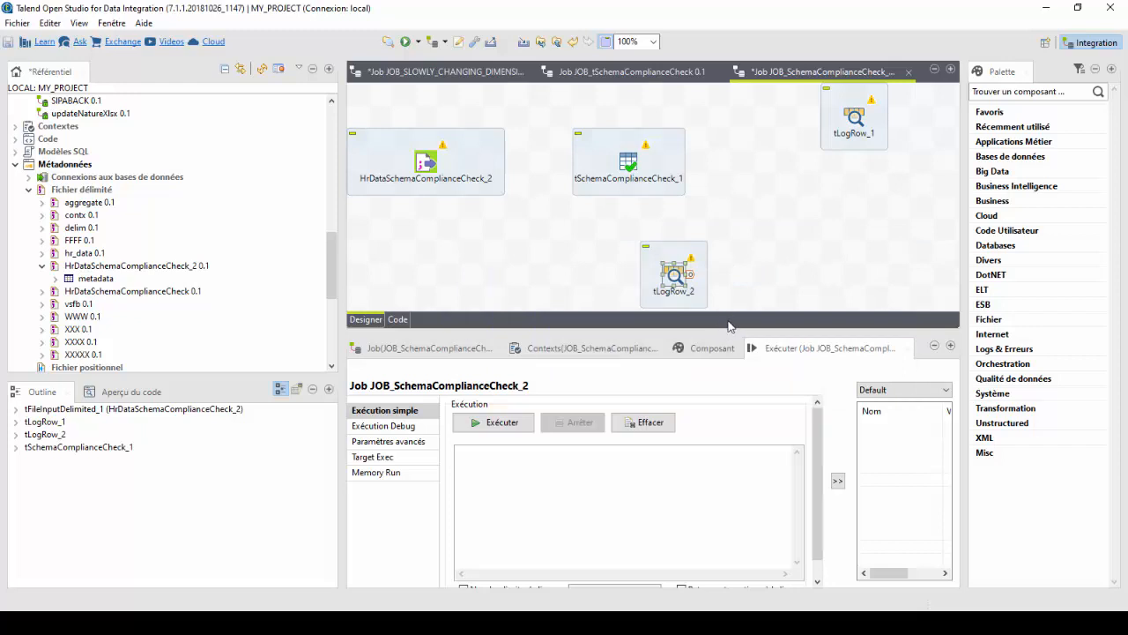
{"action": "left_click_drag", "start_coordinate": [726, 336], "coordinate": [718, 438]}
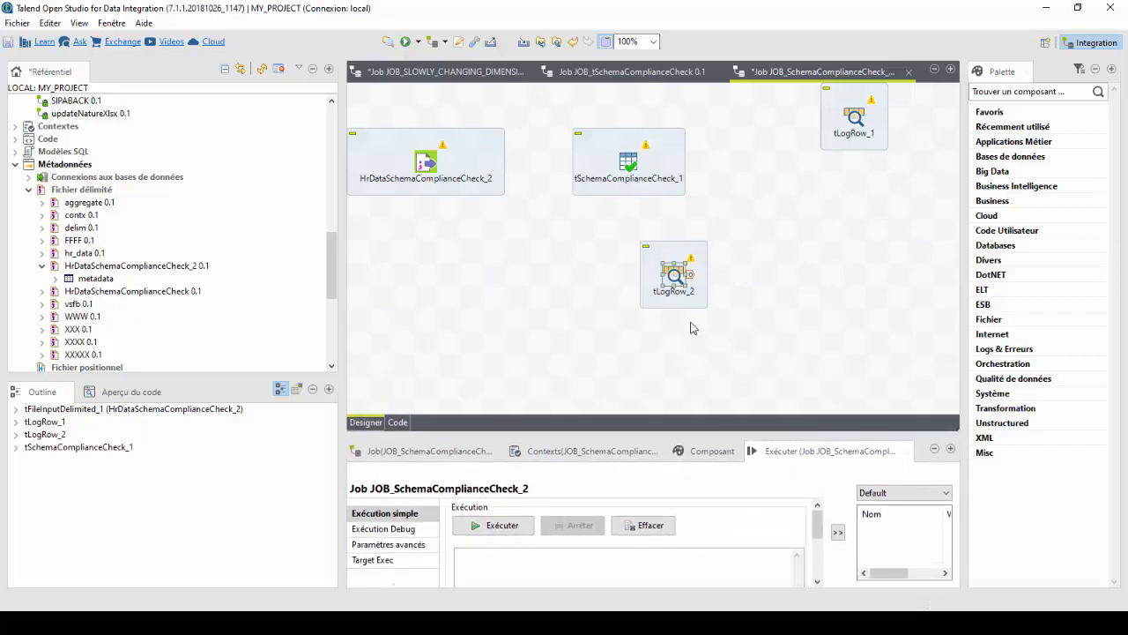
{"action": "left_click_drag", "start_coordinate": [675, 275], "coordinate": [679, 323]}
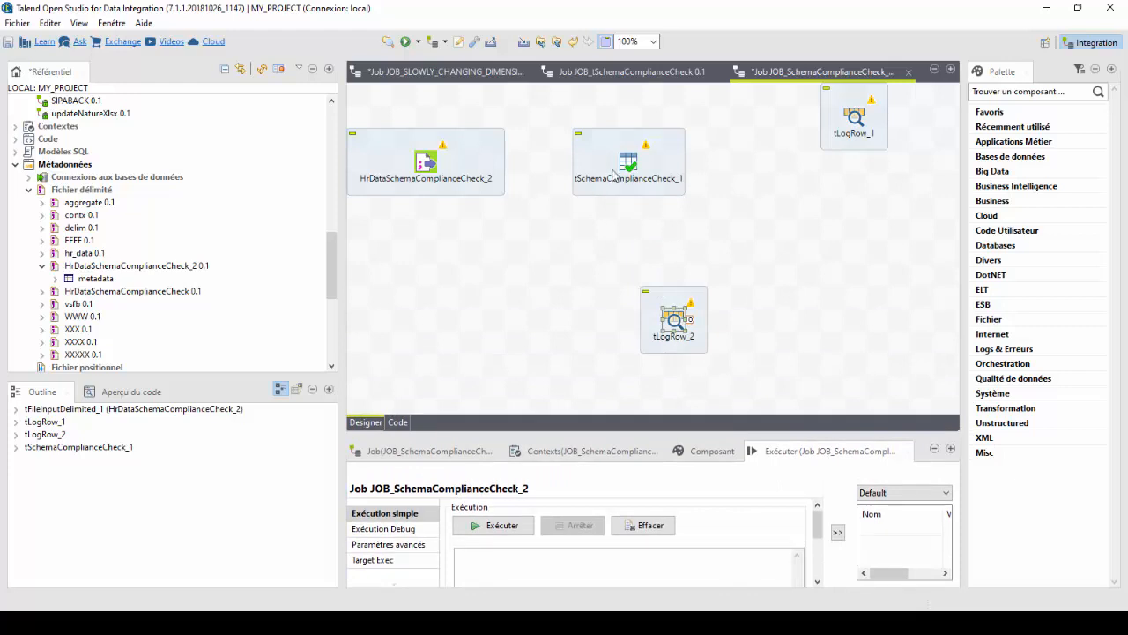
{"action": "left_click_drag", "start_coordinate": [615, 176], "coordinate": [642, 179]}
{"action": "left_click_drag", "start_coordinate": [454, 170], "coordinate": [455, 192]}
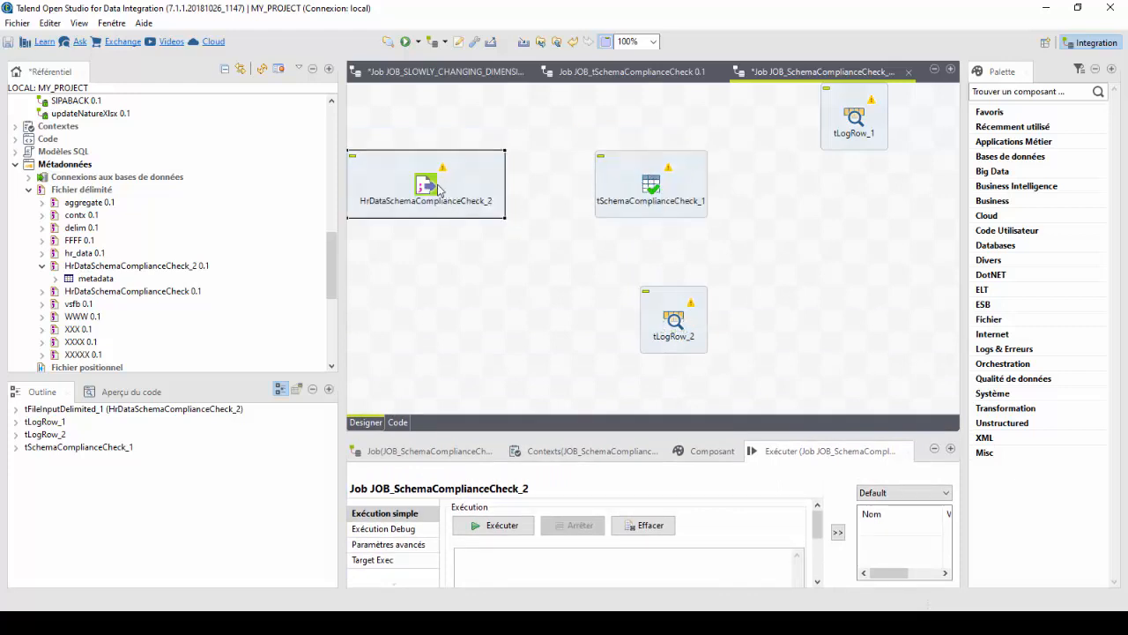
Connect the file input to tSchemaComplianceCheck and tSchemaComplianceCheck to the upper tLogRow with Main rows.
{"action": "left_click", "coordinate": [419, 182]}
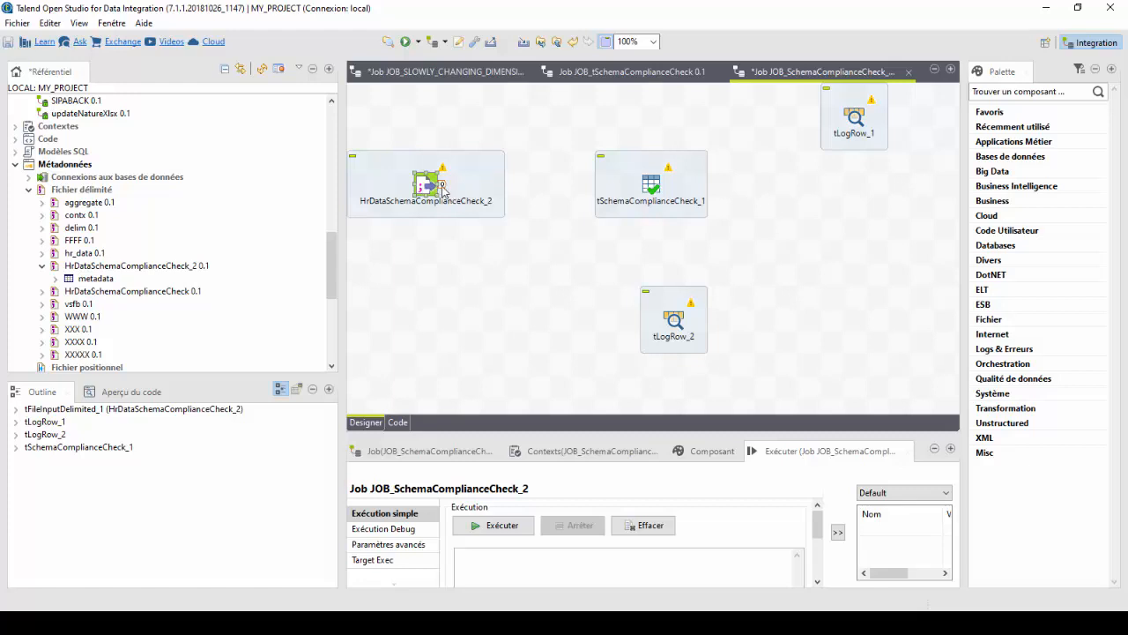
{"action": "left_click_drag", "start_coordinate": [443, 187], "coordinate": [862, 127]}
{"action": "left_click", "coordinate": [660, 185]}
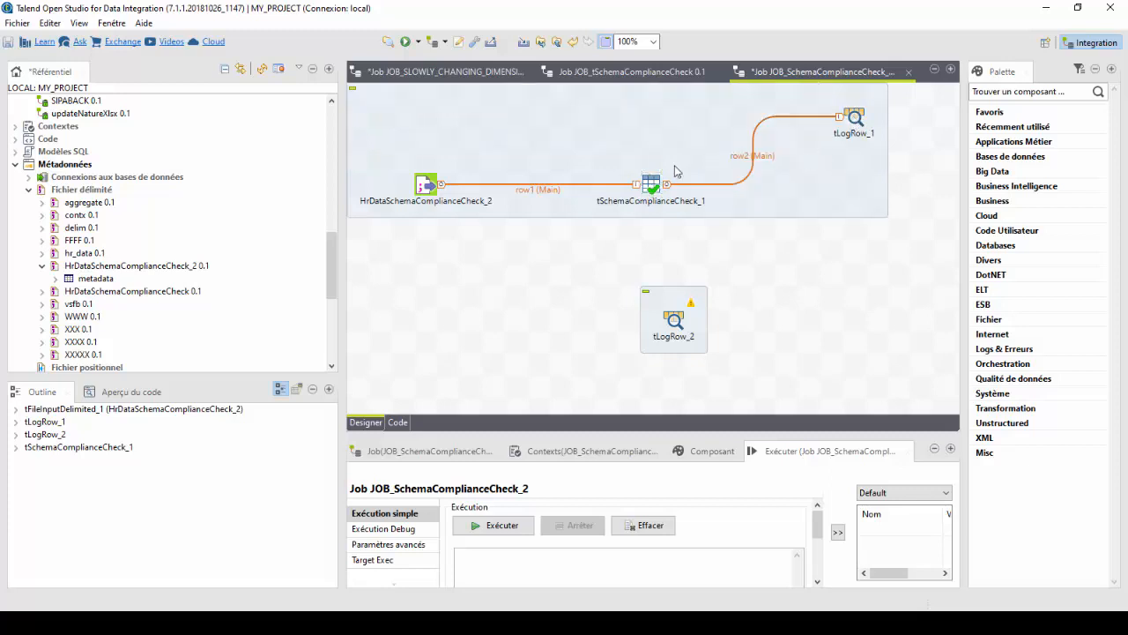
Connect tSchemaComplianceCheck to the lower tLogRow with a Rejects row.
{"action": "right_click", "coordinate": [651, 188]}
{"action": "mouse_move", "coordinate": [816, 202]}
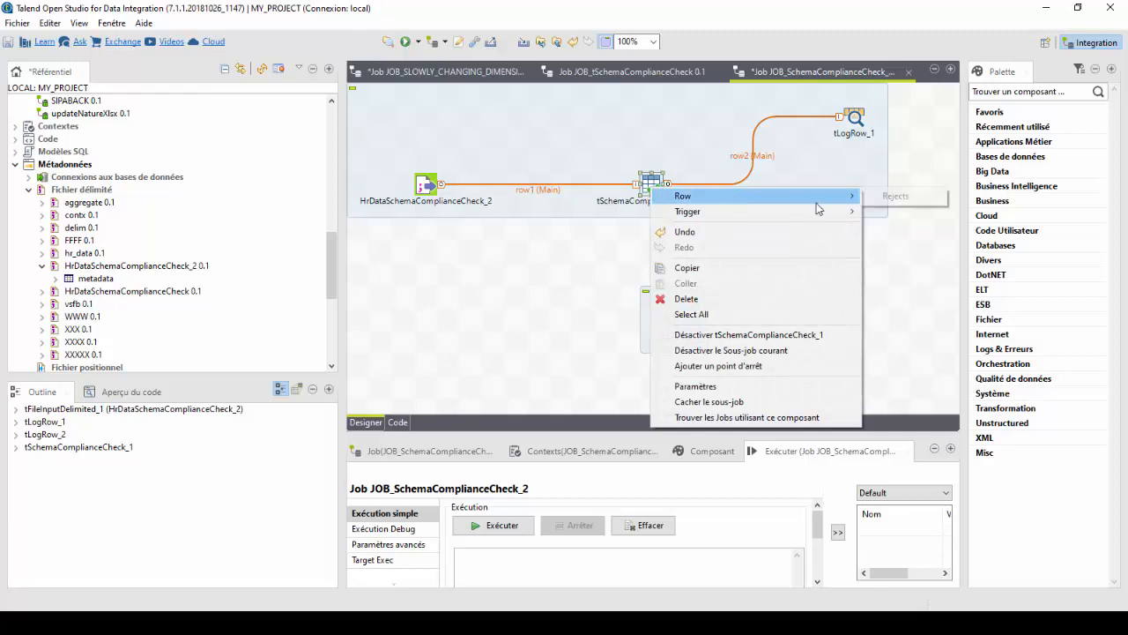
{"action": "left_click", "coordinate": [896, 197]}
{"action": "left_click", "coordinate": [673, 323]}
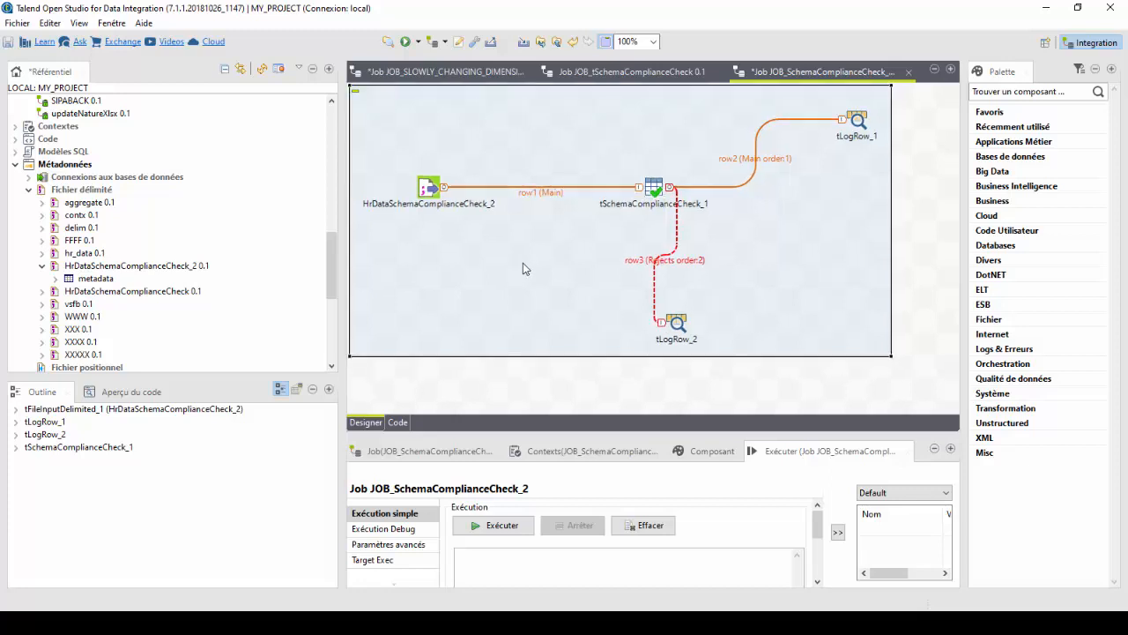
Switch tSchemaComplianceCheck to the custom (Personnalisé) check mode and set the ID column's type to int|Integer.
{"action": "double_click", "coordinate": [660, 192]}
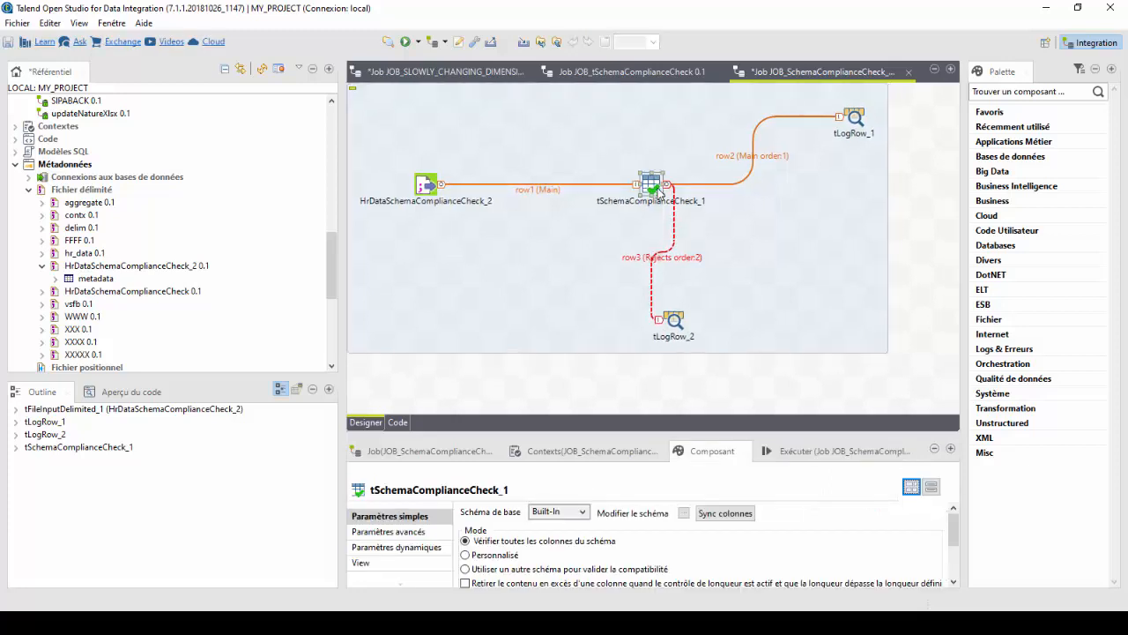
{"action": "double_click", "coordinate": [712, 451]}
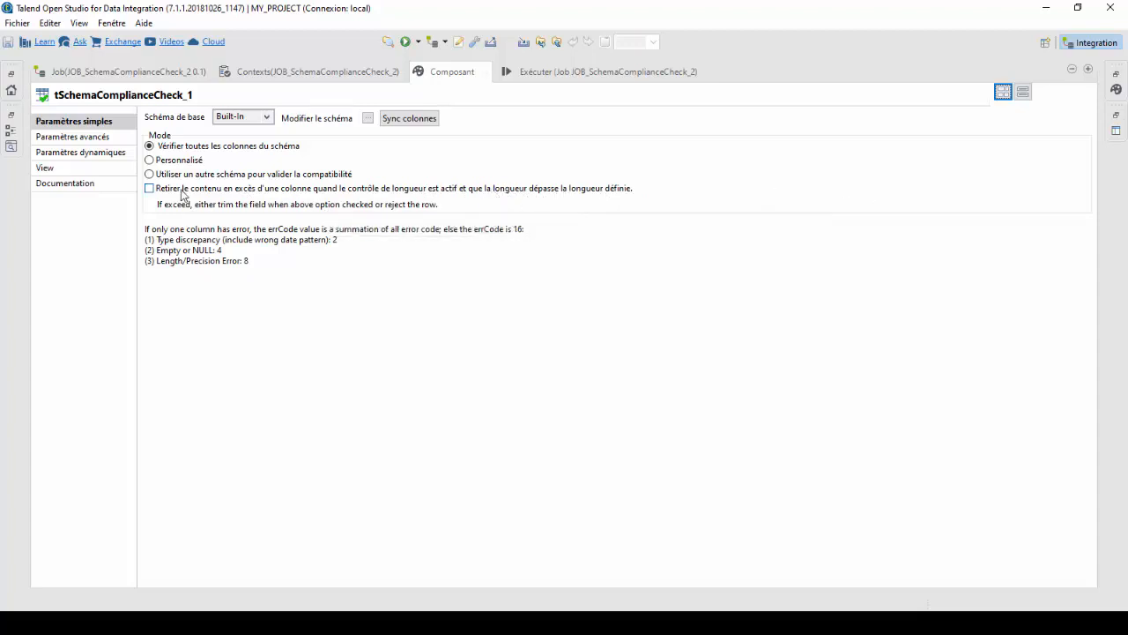
{"action": "left_click", "coordinate": [164, 161]}
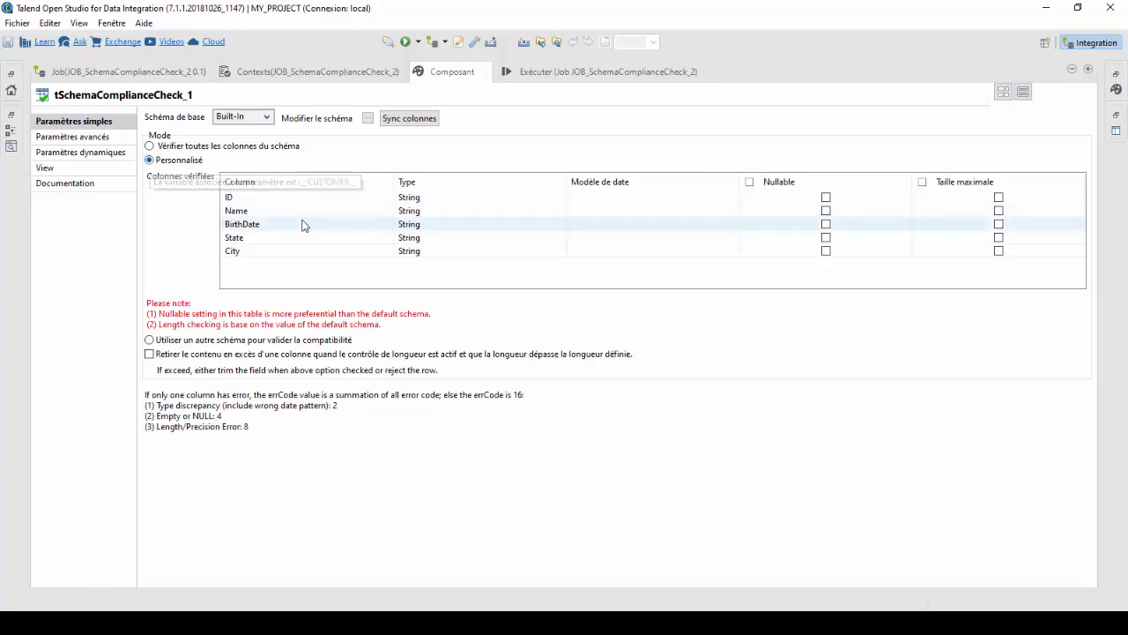
{"action": "left_click", "coordinate": [438, 198]}
{"action": "left_click", "coordinate": [561, 198]}
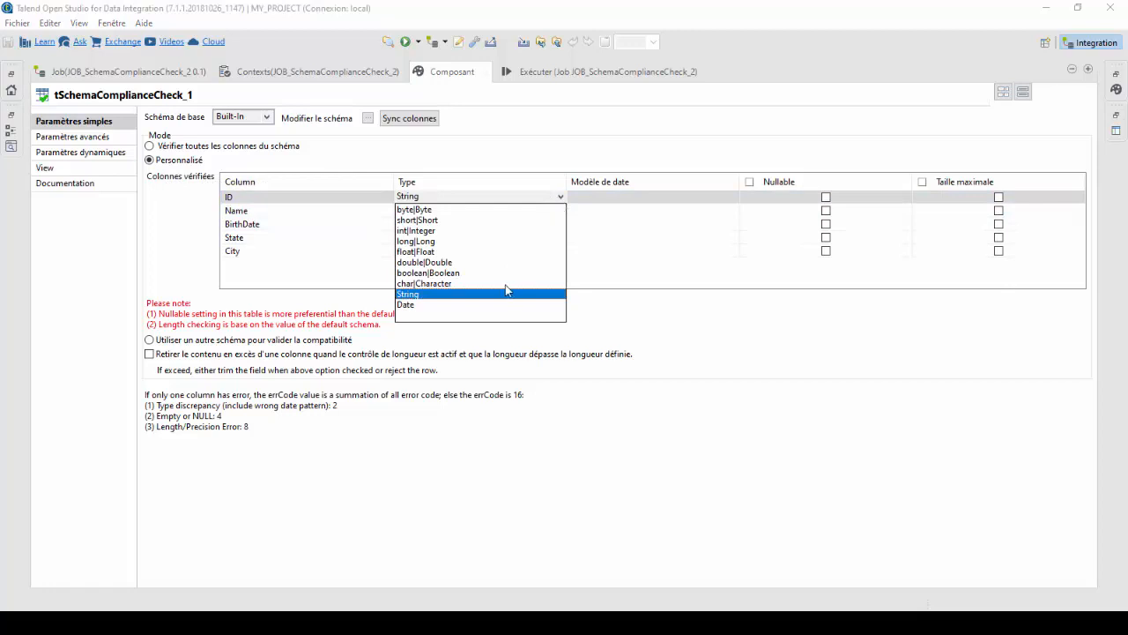
{"action": "left_click", "coordinate": [430, 230]}
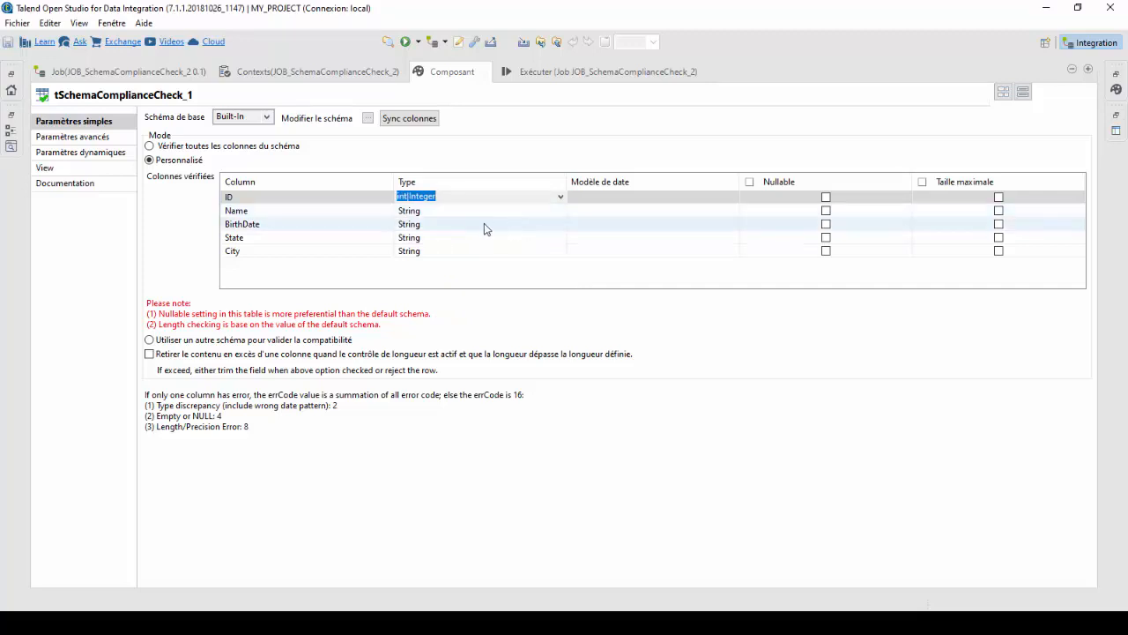
Set the BirthDate column's checked type to Date with the date pattern "dd-MM-yyyy".
{"action": "left_click", "coordinate": [491, 226]}
{"action": "left_click", "coordinate": [559, 223]}
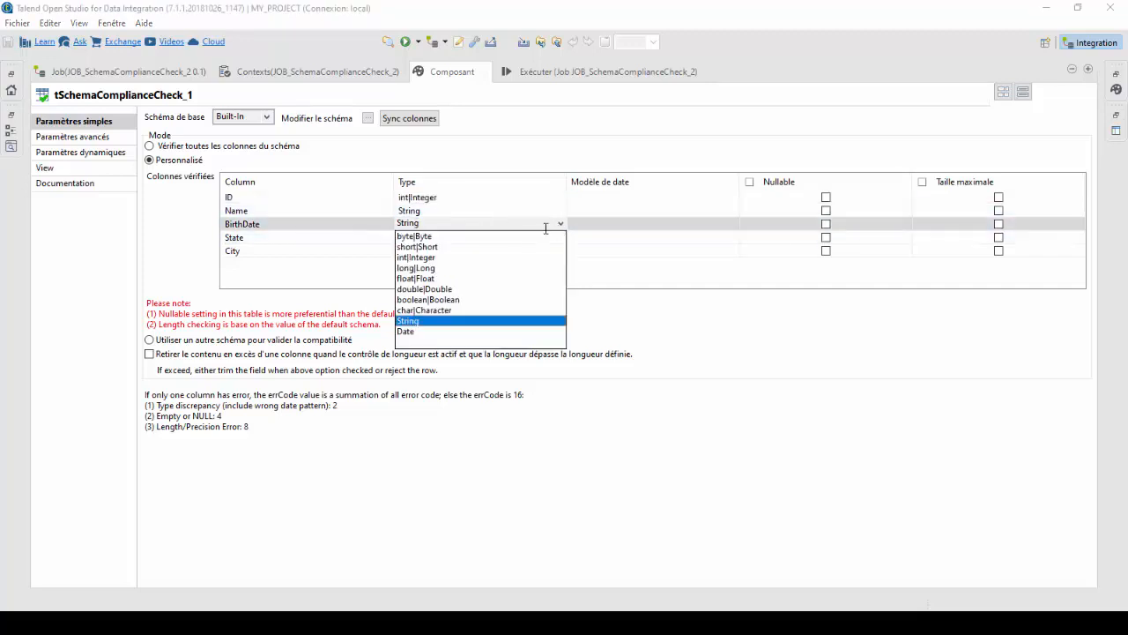
{"action": "left_click", "coordinate": [432, 332]}
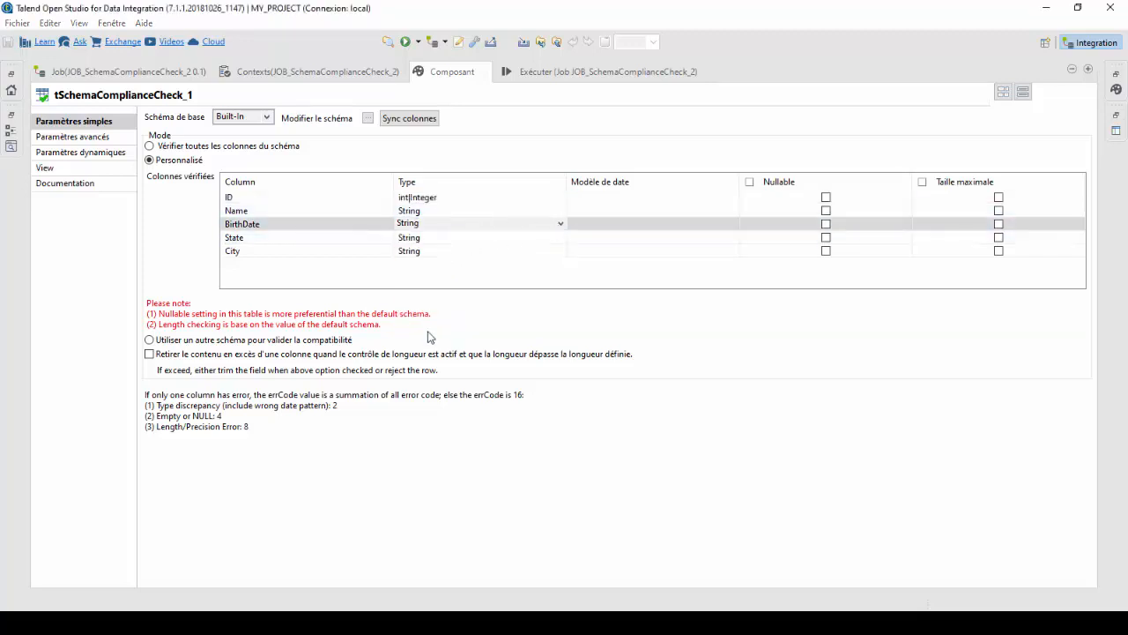
{"action": "left_click", "coordinate": [608, 224]}
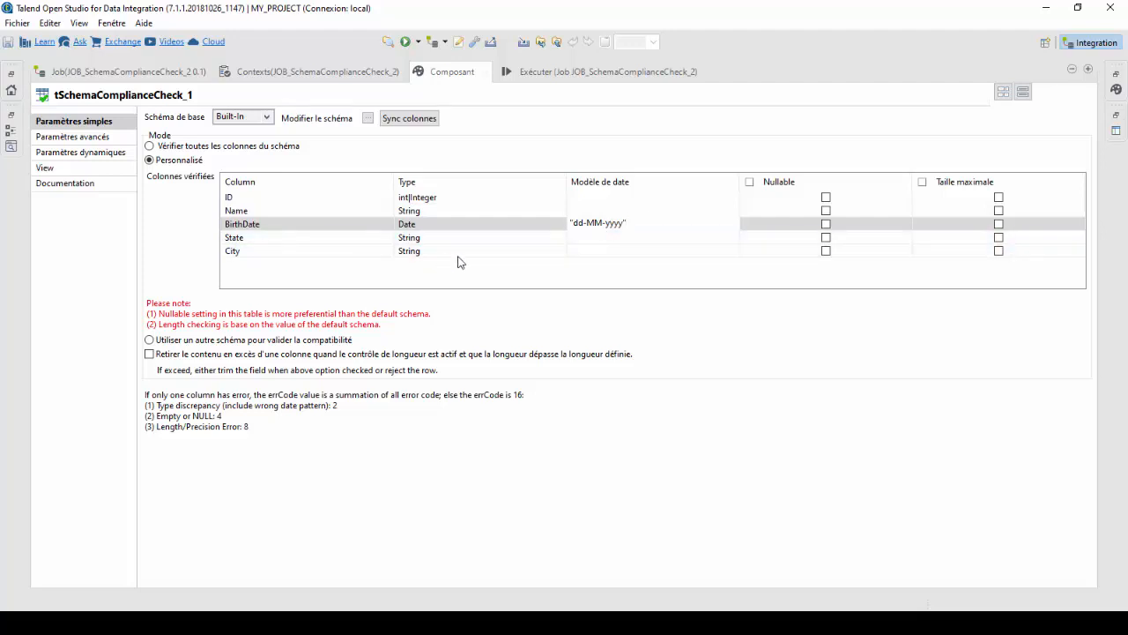
{"action": "left_click", "coordinate": [482, 275]}
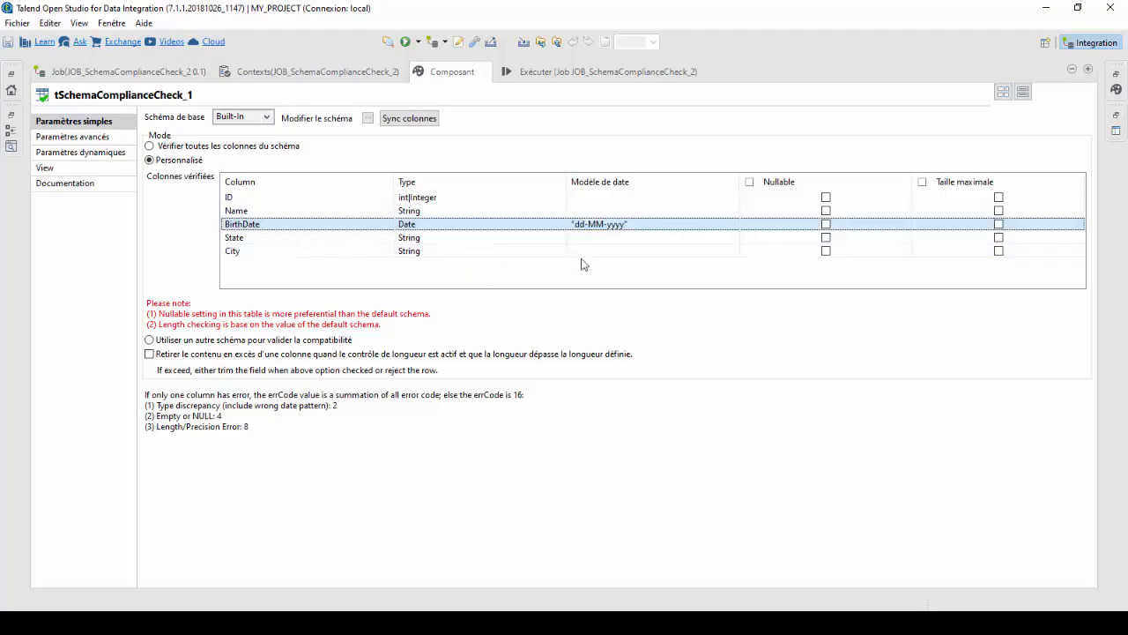
Enable the maximum size check (Taille maximale) for the Name, State and City columns.
{"action": "left_click", "coordinate": [1001, 215]}
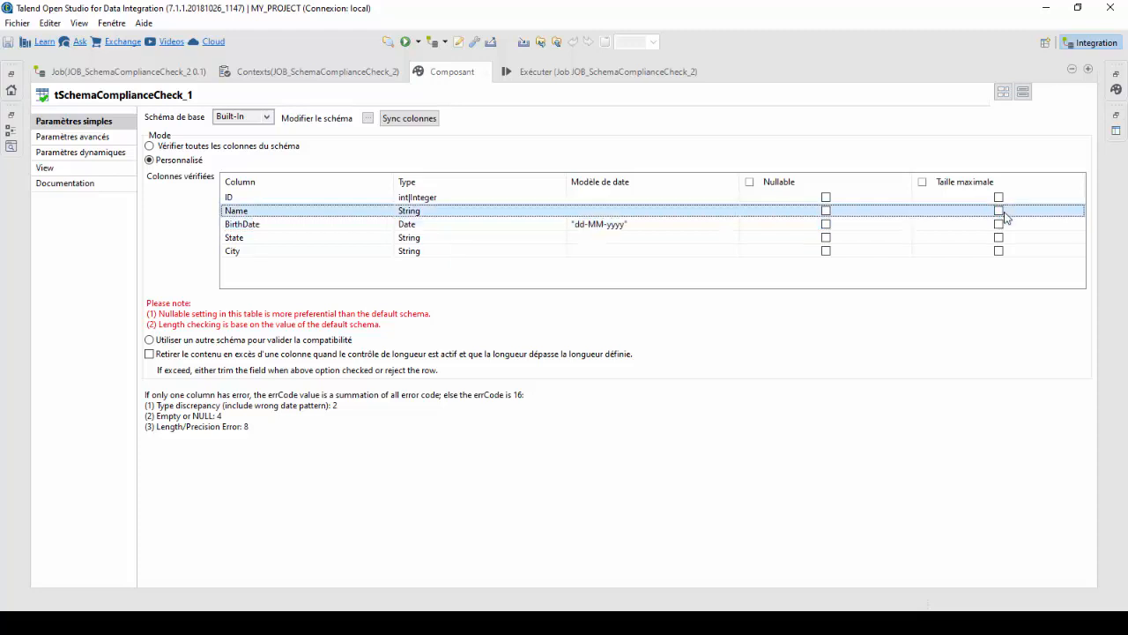
{"action": "left_click", "coordinate": [999, 213]}
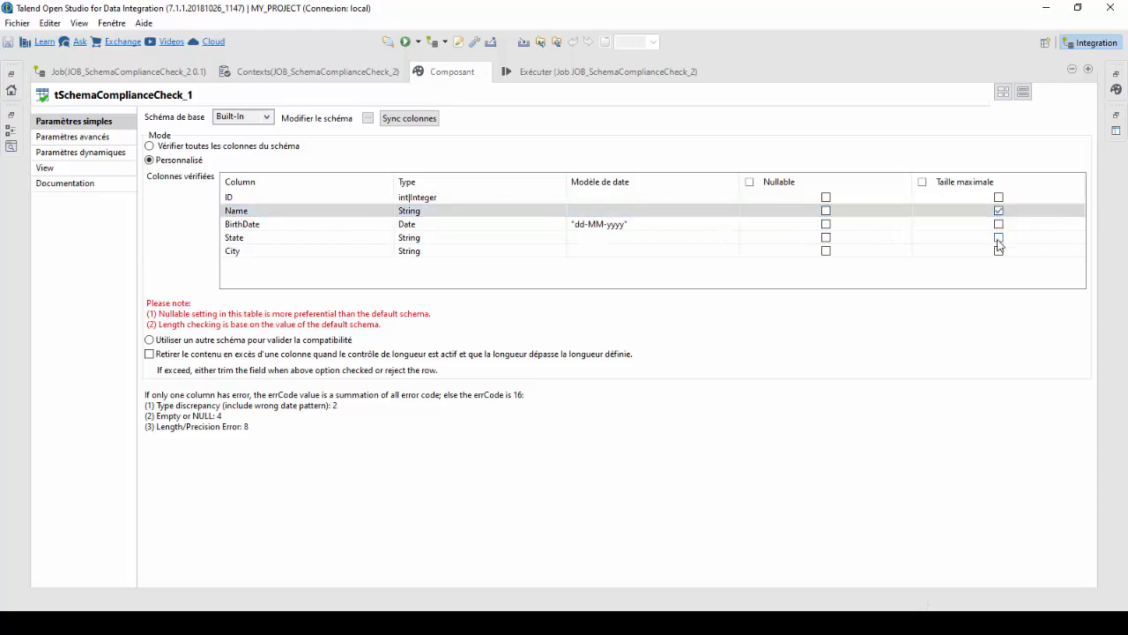
{"action": "left_click", "coordinate": [998, 238]}
{"action": "left_click", "coordinate": [998, 238]}
{"action": "left_click", "coordinate": [998, 251]}
{"action": "left_click", "coordinate": [998, 251]}
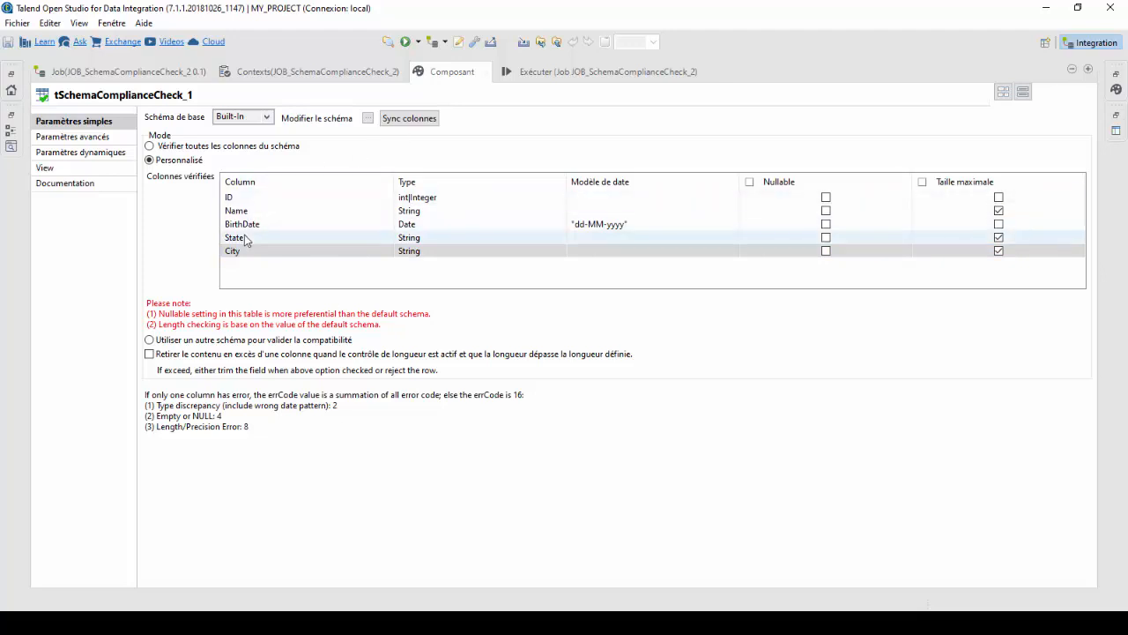
Review the advanced and dynamic settings of tSchemaComplianceCheck, return to the job design and list the component's output variables in the outline.
{"action": "left_click", "coordinate": [74, 137]}
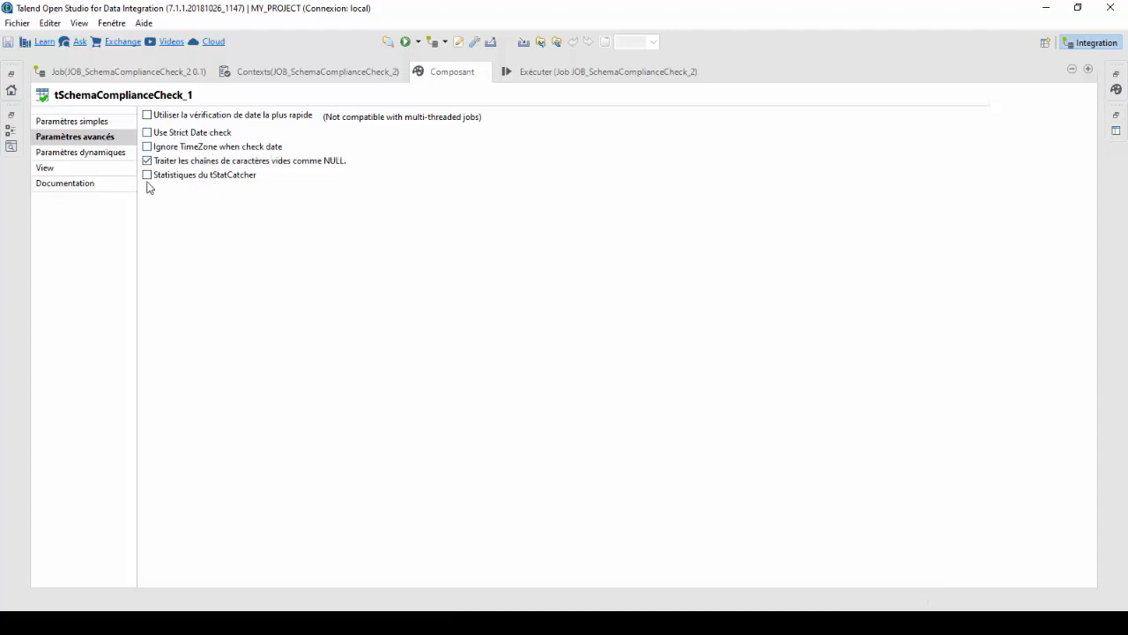
{"action": "left_click", "coordinate": [90, 157]}
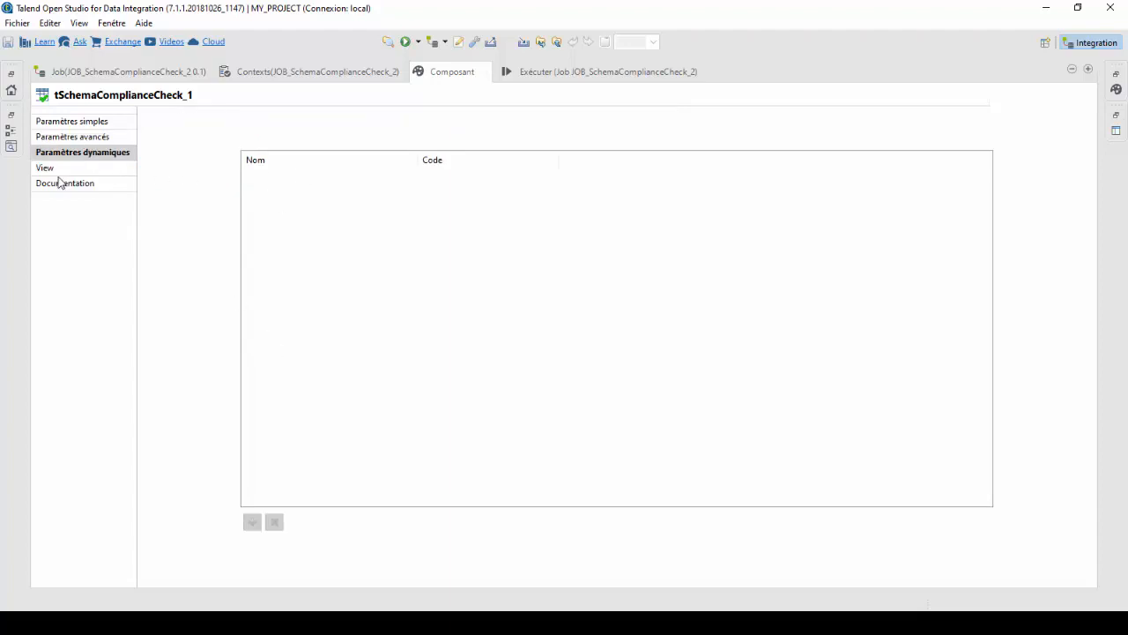
{"action": "left_click", "coordinate": [88, 137]}
{"action": "left_click", "coordinate": [97, 125]}
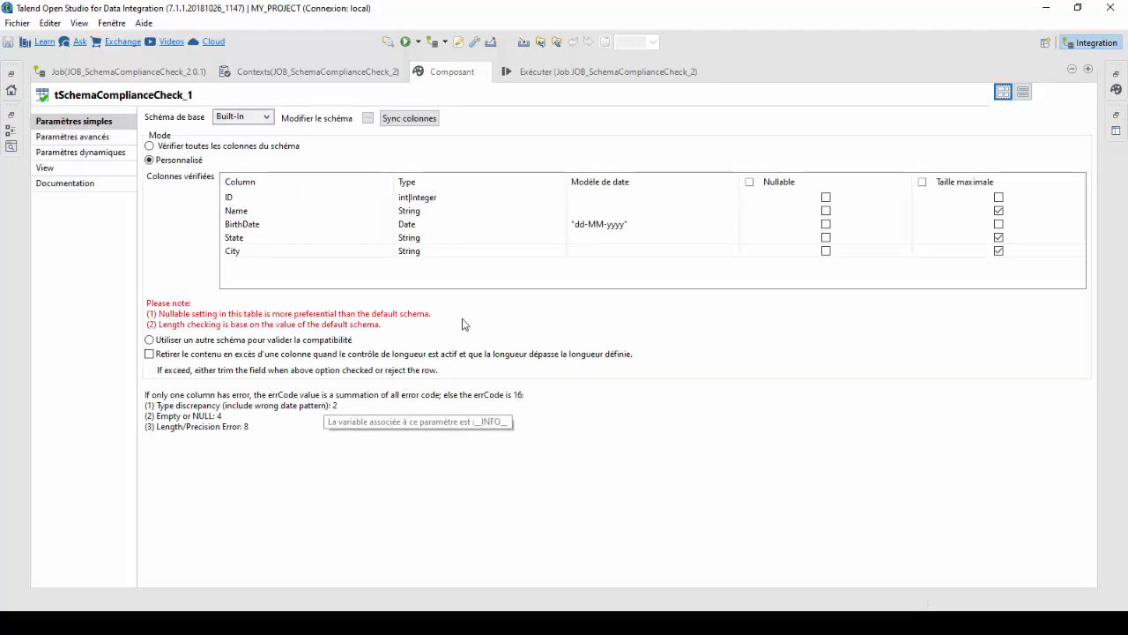
{"action": "double_click", "coordinate": [445, 79]}
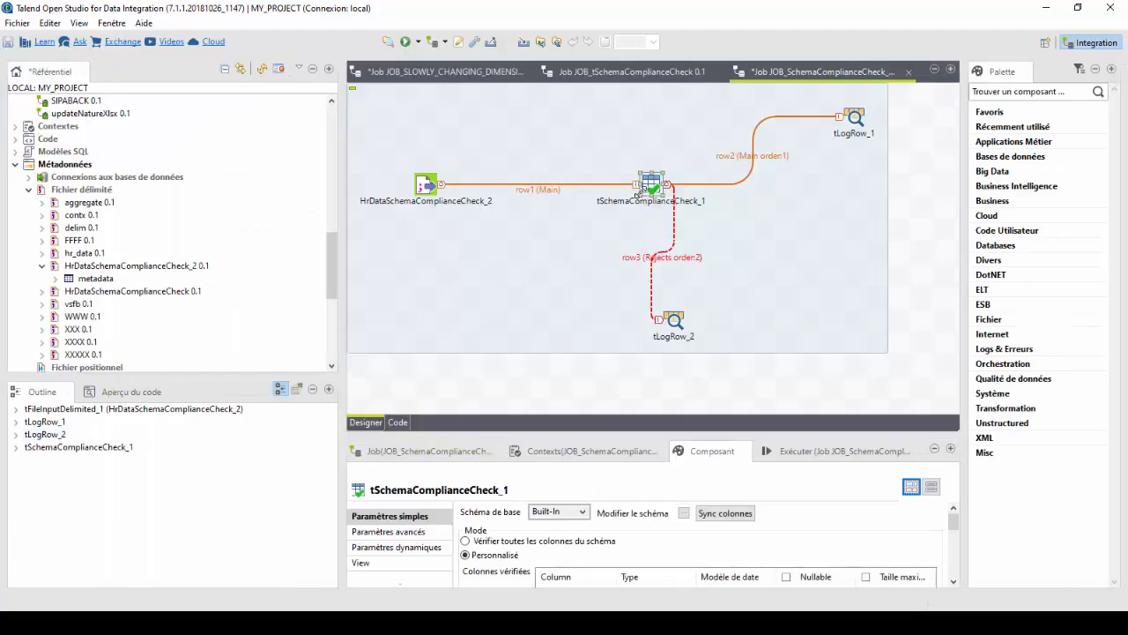
{"action": "left_click", "coordinate": [16, 447]}
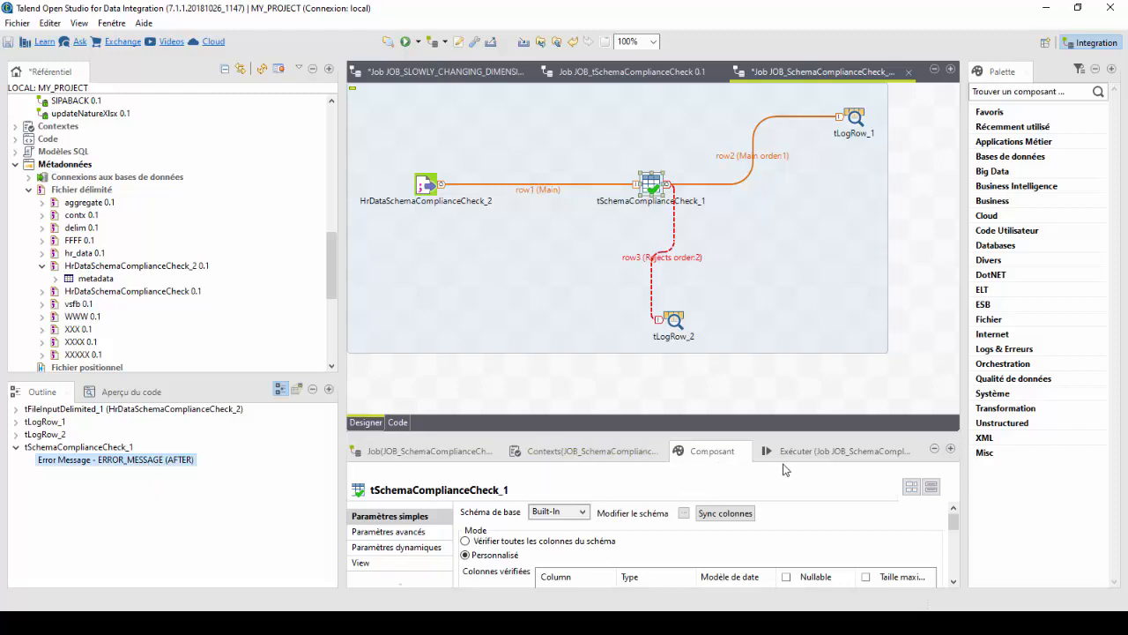
Set the upper tLogRow to table mode (Tableau) and check its input and output schema without changing it.
{"action": "left_click", "coordinate": [716, 516]}
{"action": "left_click", "coordinate": [853, 120]}
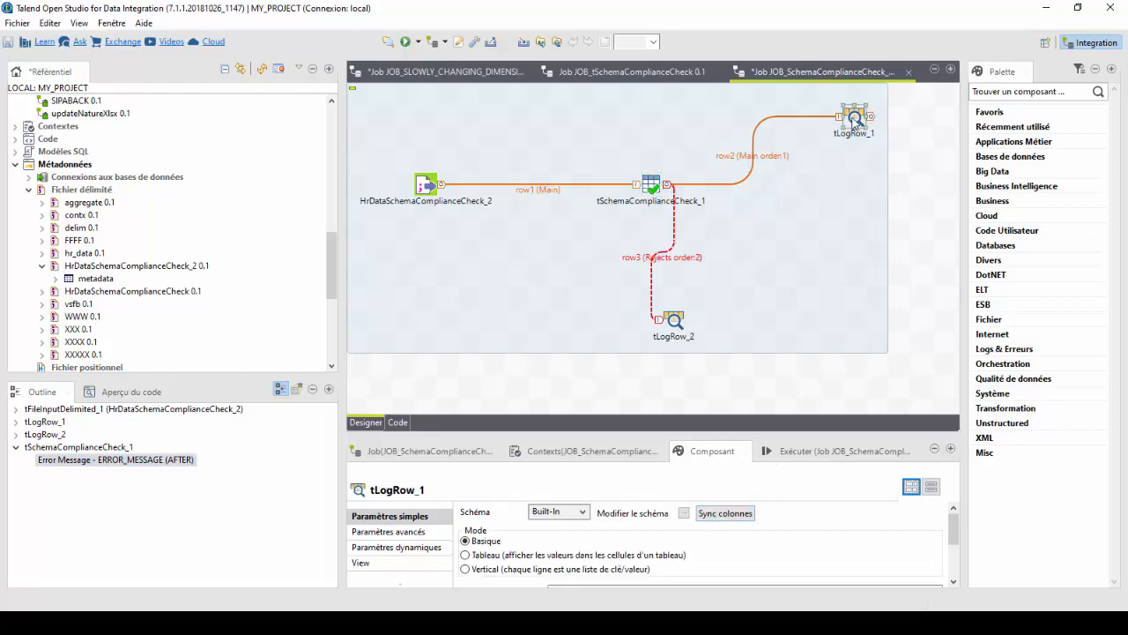
{"action": "left_click", "coordinate": [710, 429]}
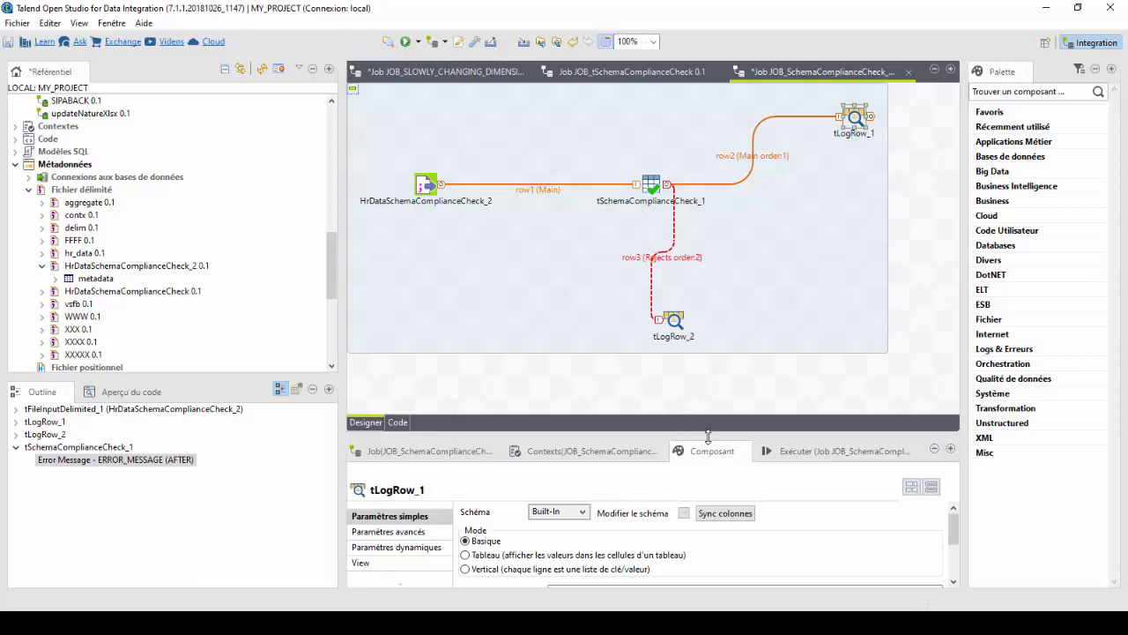
{"action": "left_click", "coordinate": [490, 504]}
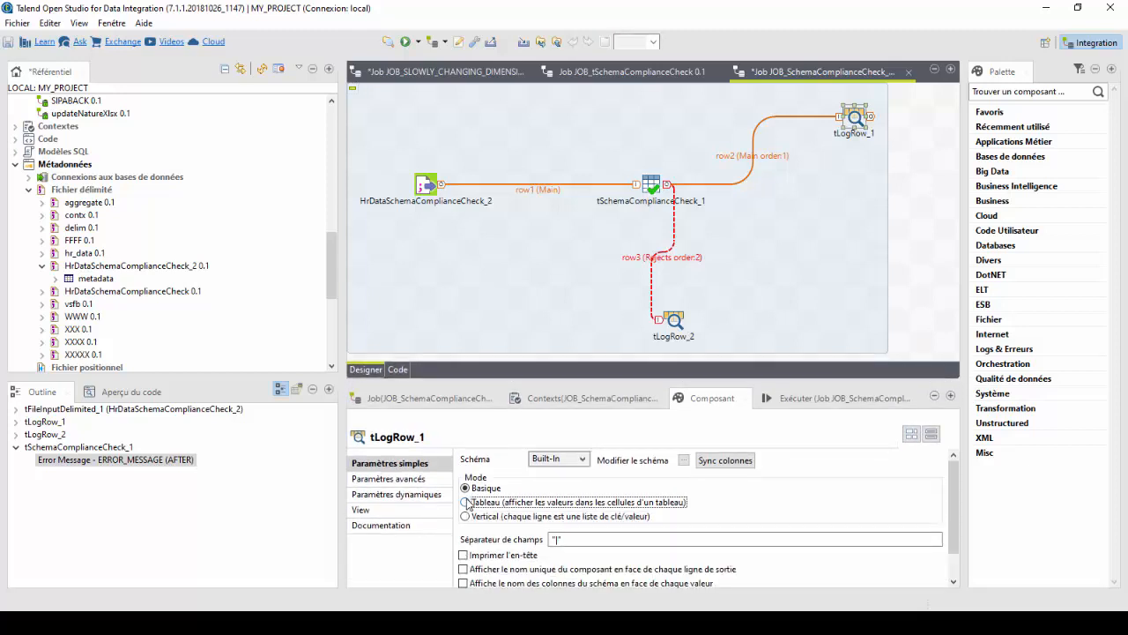
{"action": "left_click", "coordinate": [684, 459]}
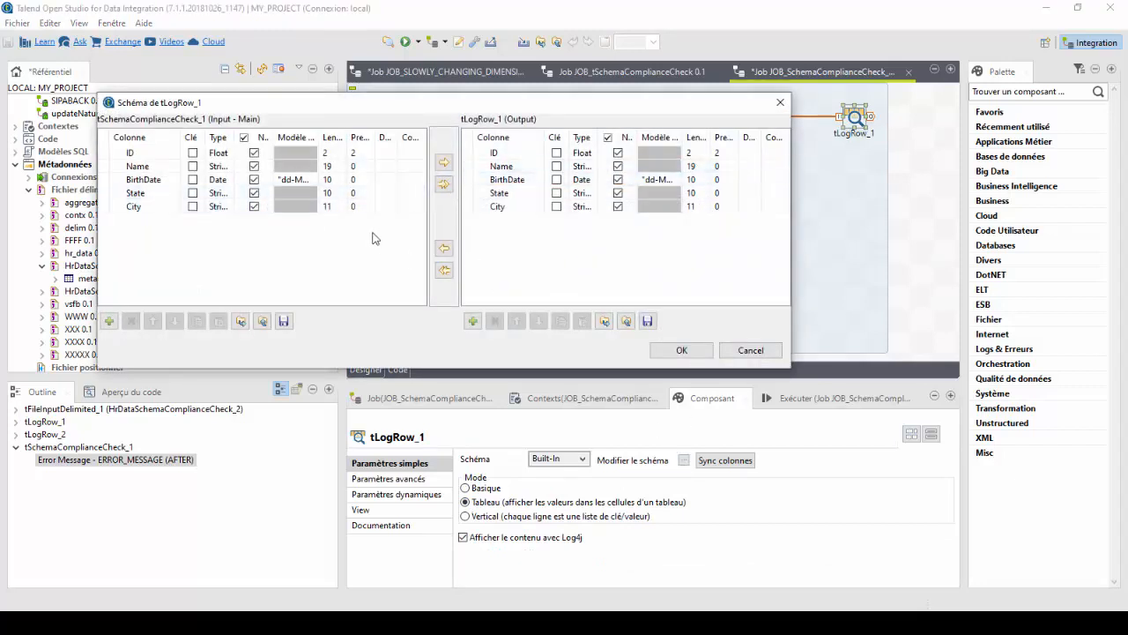
{"action": "left_click", "coordinate": [751, 351]}
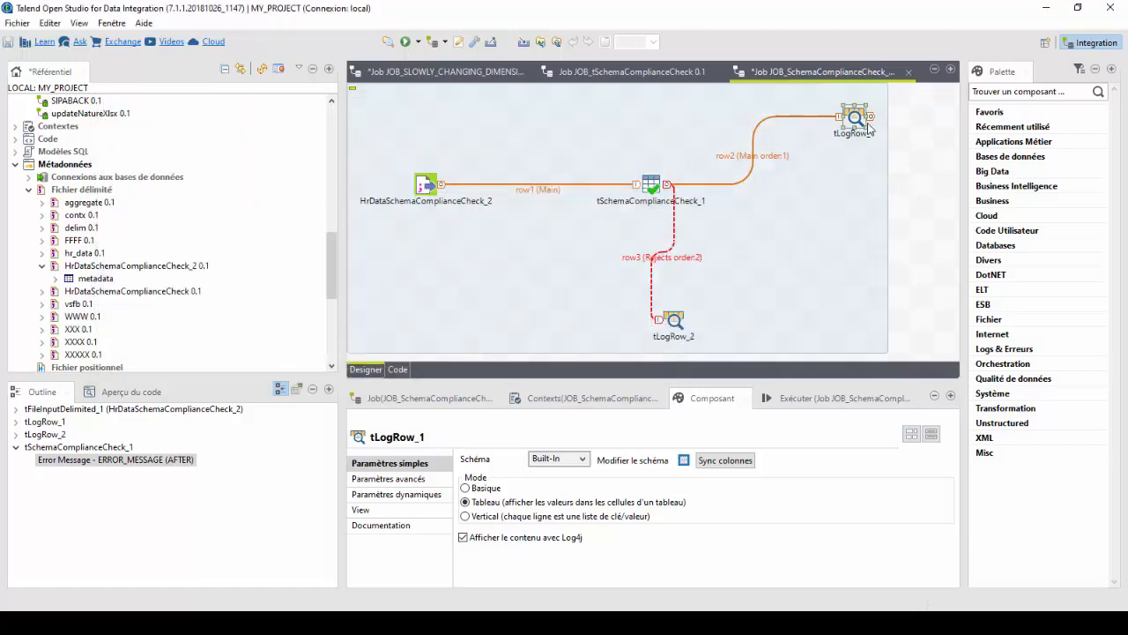
Set the lower tLogRow to table mode (Tableau) and inspect the errorCode and errorMessage columns in its schema.
{"action": "left_click", "coordinate": [672, 326]}
{"action": "left_click", "coordinate": [466, 501]}
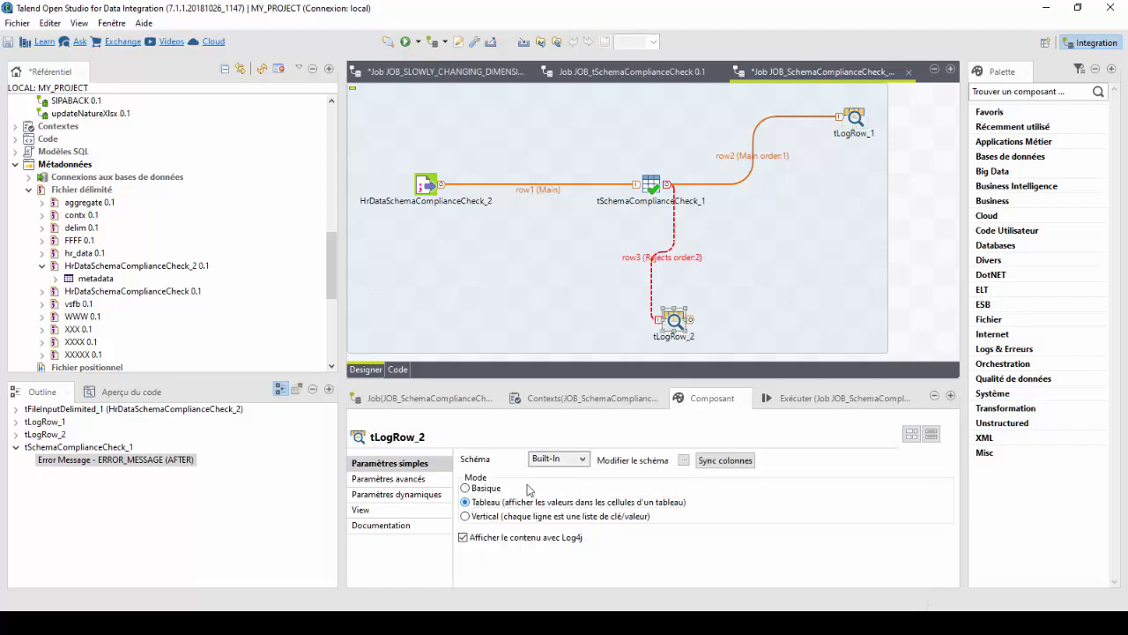
{"action": "left_click", "coordinate": [681, 461]}
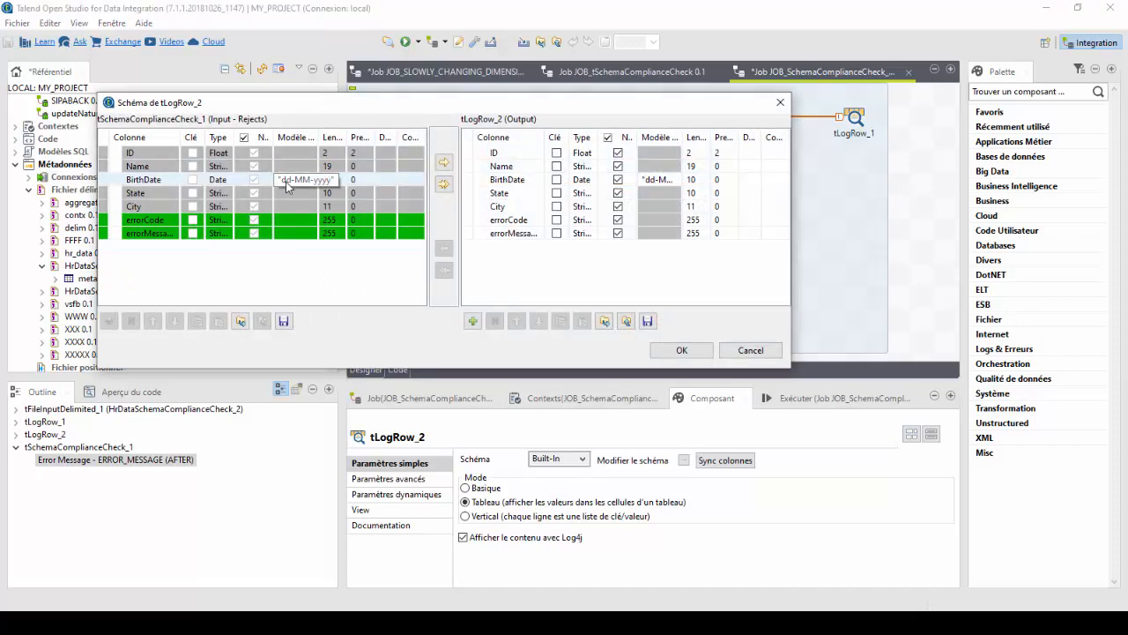
{"action": "left_click", "coordinate": [143, 233]}
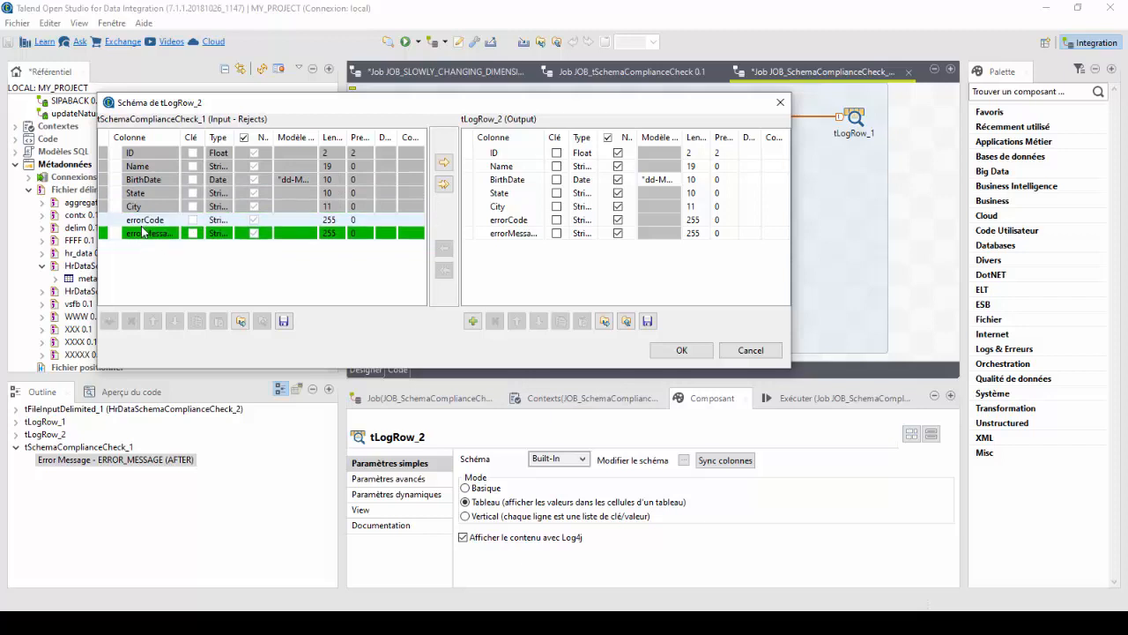
{"action": "left_click", "coordinate": [153, 220]}
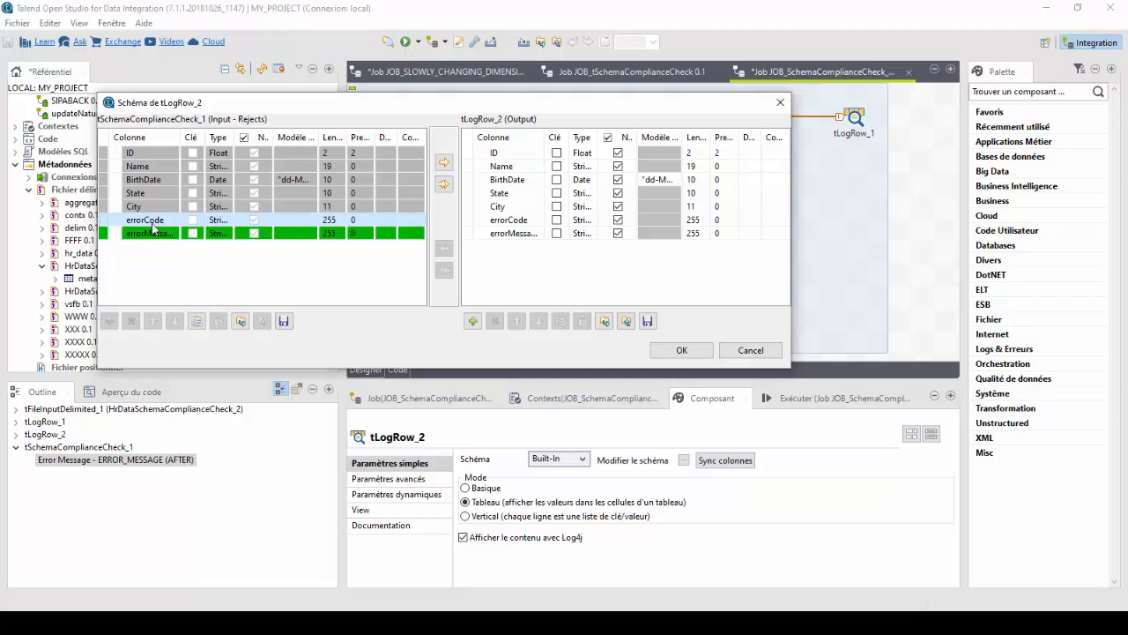
{"action": "left_click", "coordinate": [145, 233]}
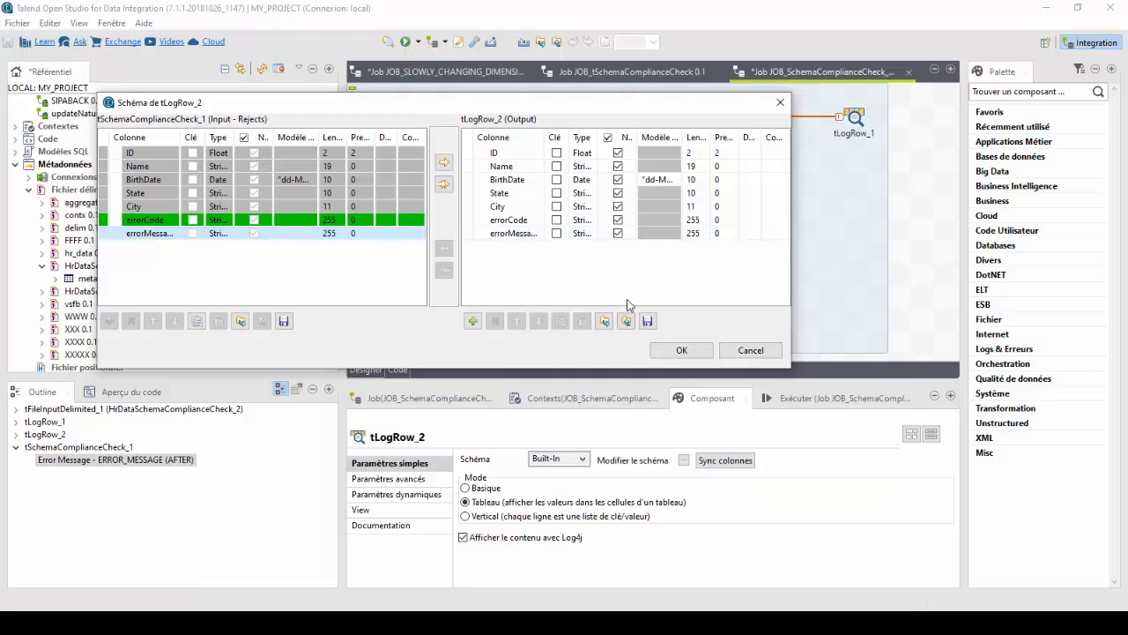
{"action": "left_click", "coordinate": [685, 354]}
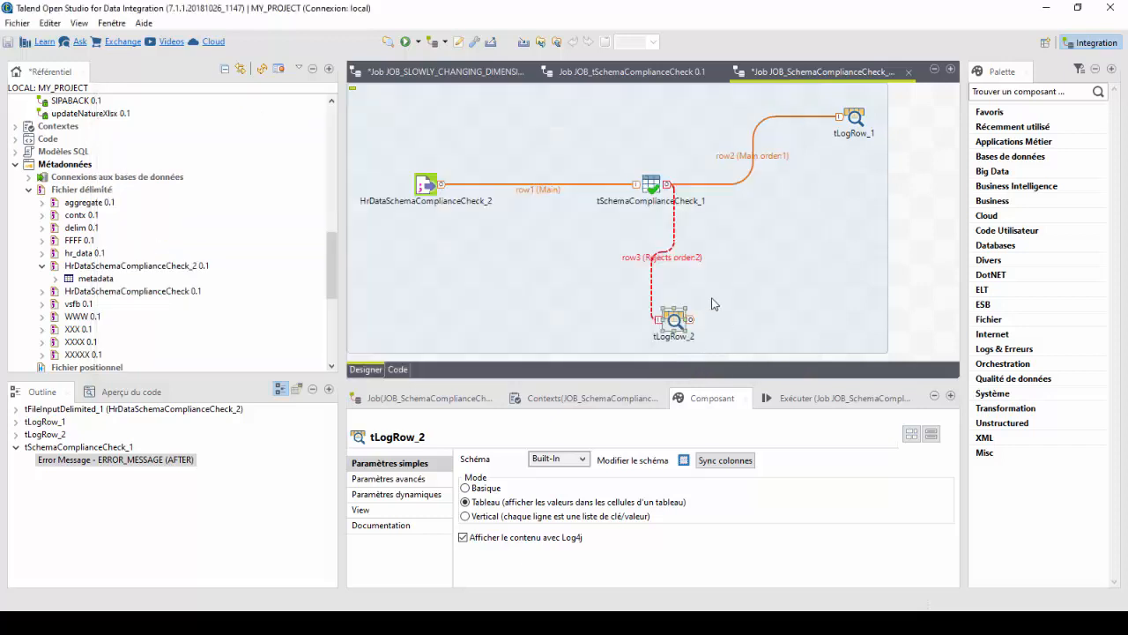
Save the job, enlarge the execution area and run the job.
{"action": "left_click", "coordinate": [516, 257]}
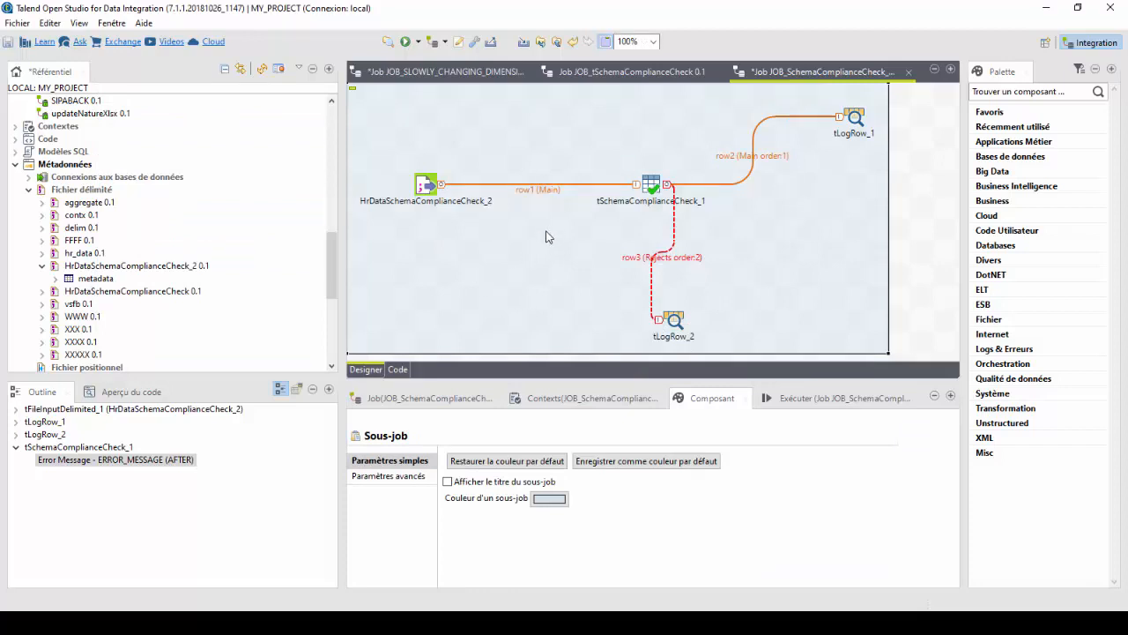
{"action": "key", "text": "ctrl+s"}
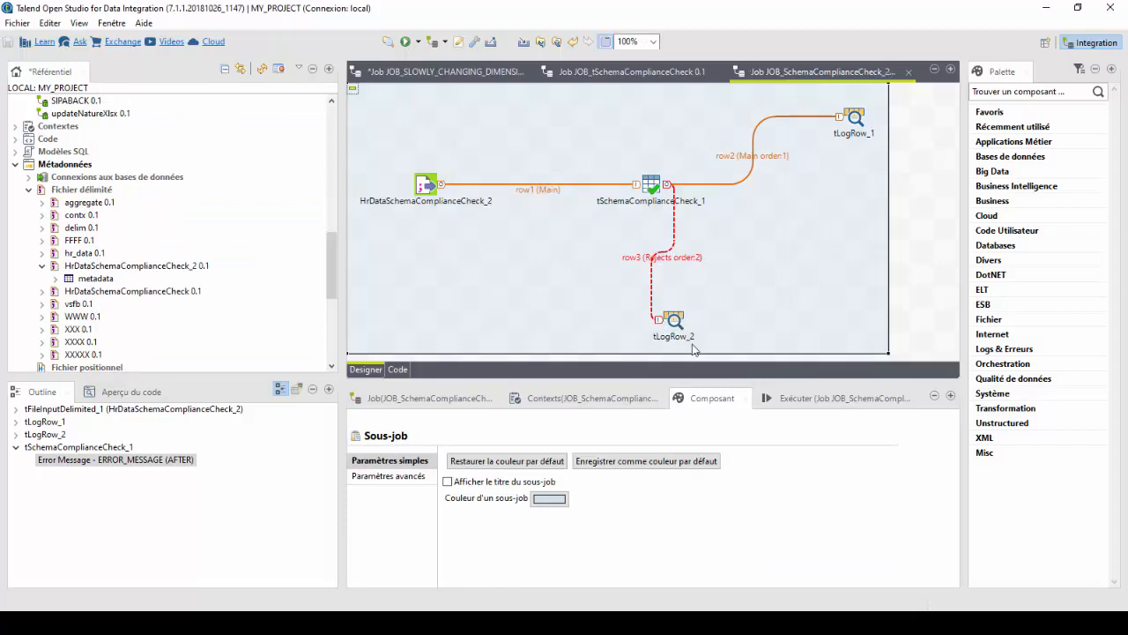
{"action": "left_click", "coordinate": [839, 401]}
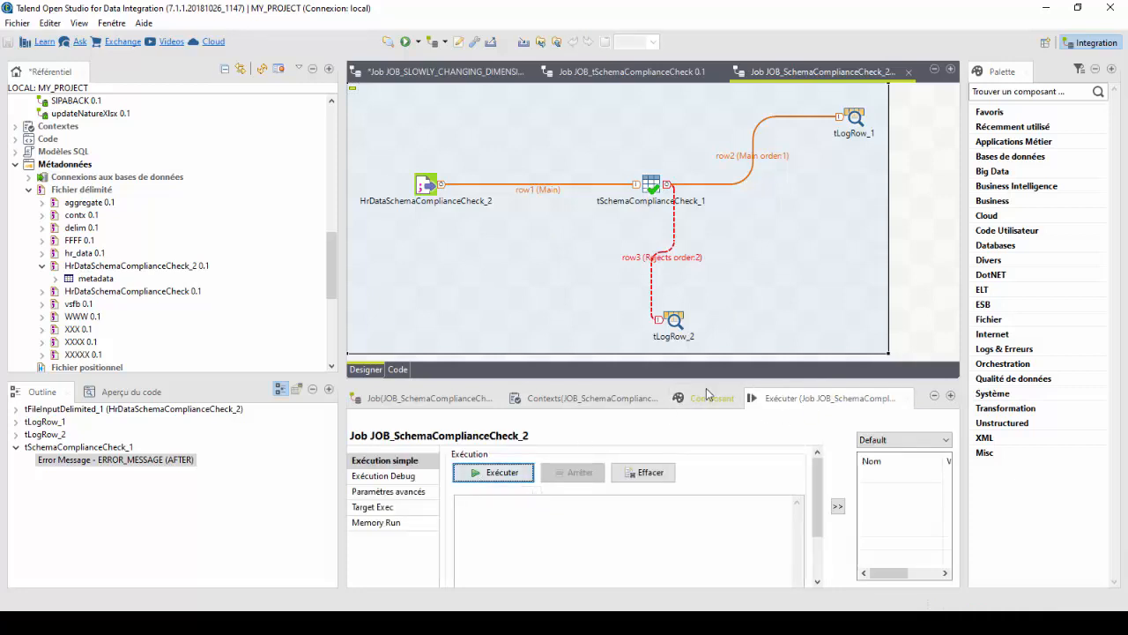
{"action": "left_click_drag", "start_coordinate": [714, 376], "coordinate": [715, 211]}
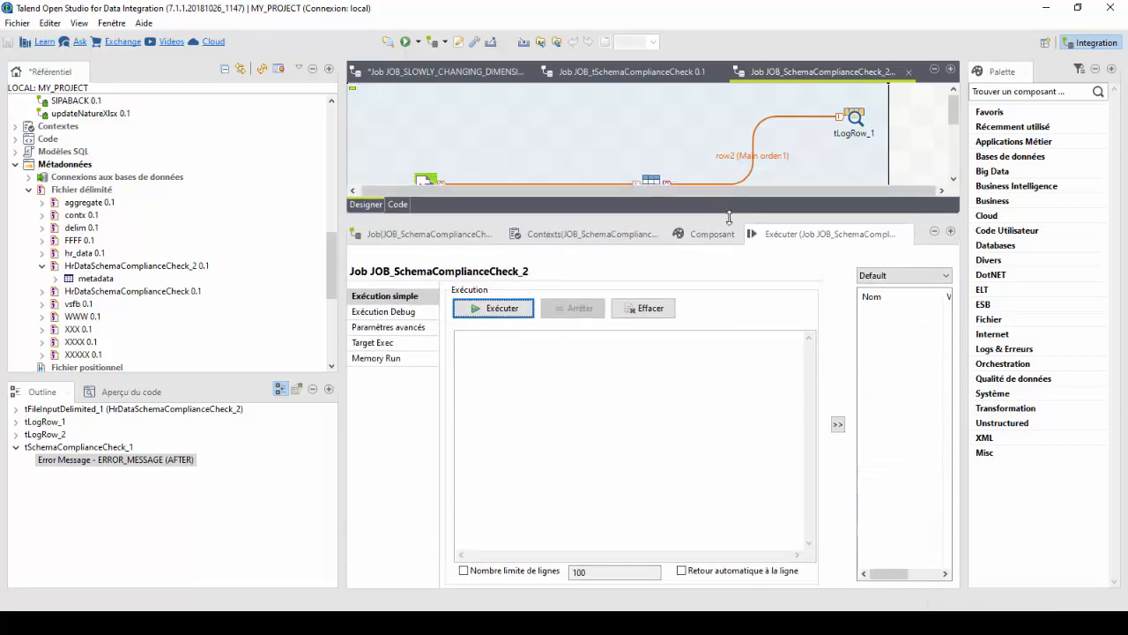
{"action": "left_click", "coordinate": [516, 310]}
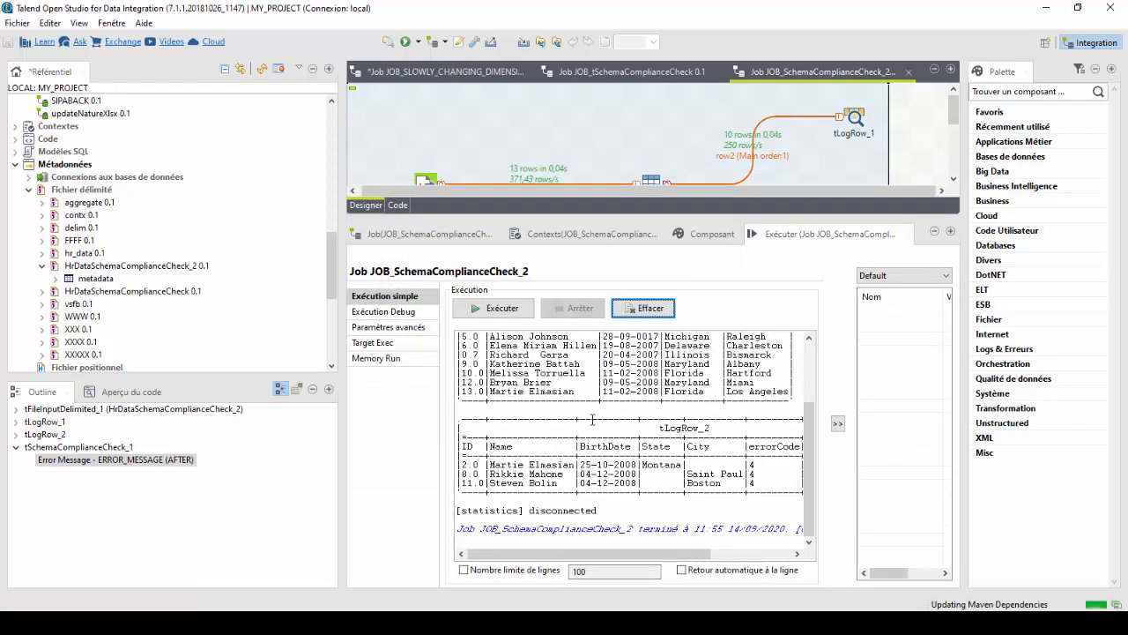
Maximize the run output and bring up the source file EmployeeDatatSchemaComplianceCheck.csv in Notepad for comparison.
{"action": "double_click", "coordinate": [833, 234]}
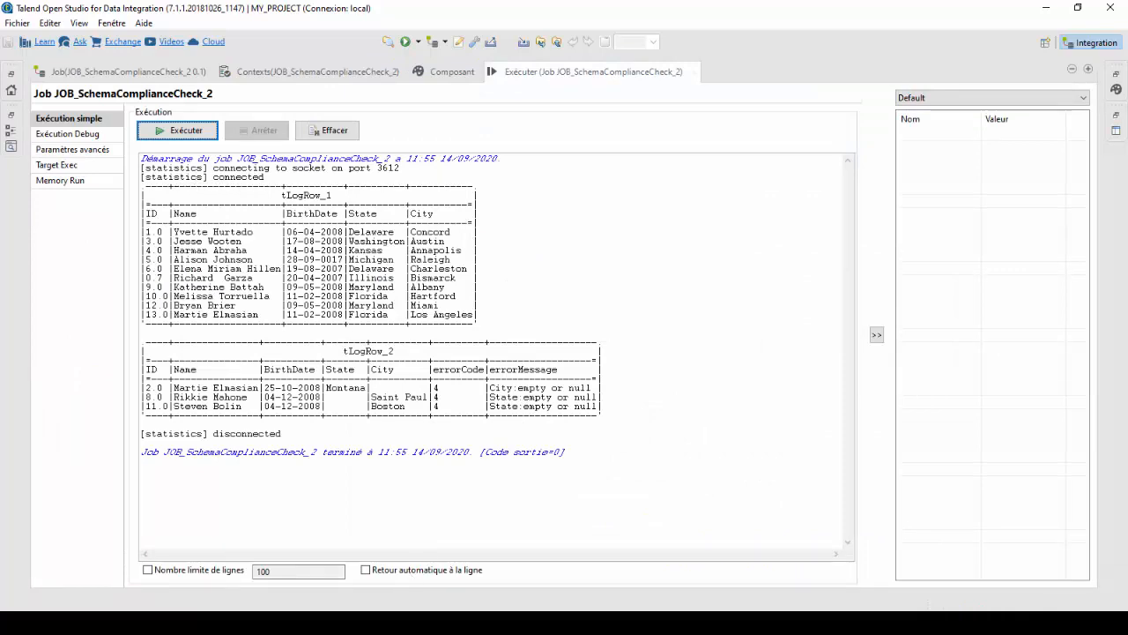
{"action": "left_click", "coordinate": [346, 622]}
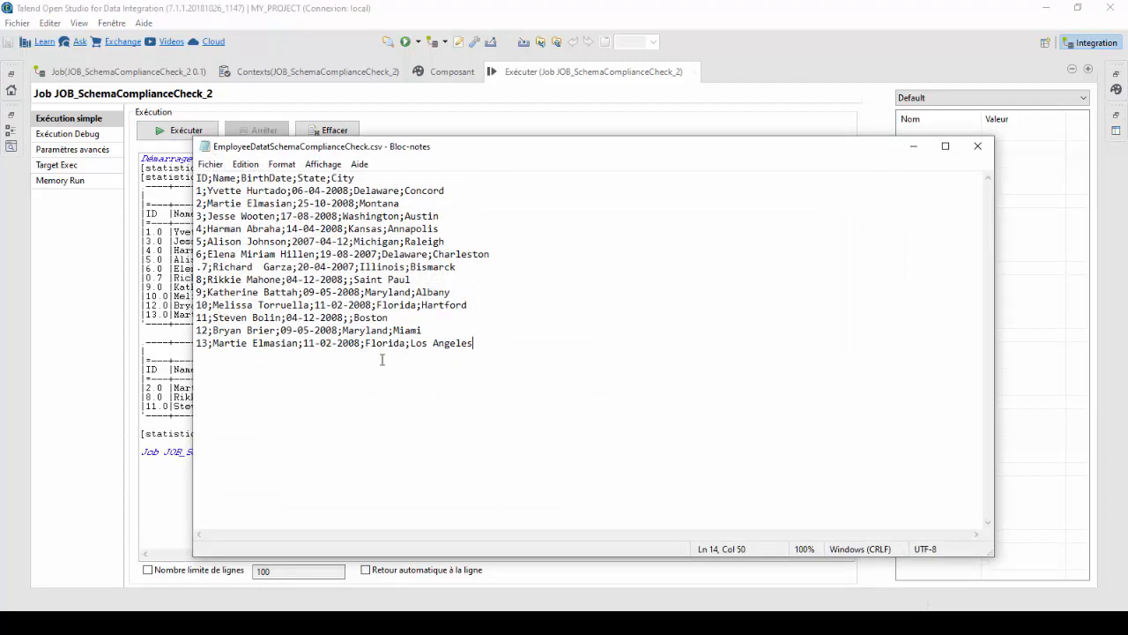
Check the ID, State and City values of the record with ID .7 in the source CSV, and return to the run output.
{"action": "left_click", "coordinate": [202, 266]}
{"action": "left_click_drag", "start_coordinate": [202, 266], "coordinate": [195, 266]}
{"action": "left_click_drag", "start_coordinate": [360, 267], "coordinate": [460, 278]}
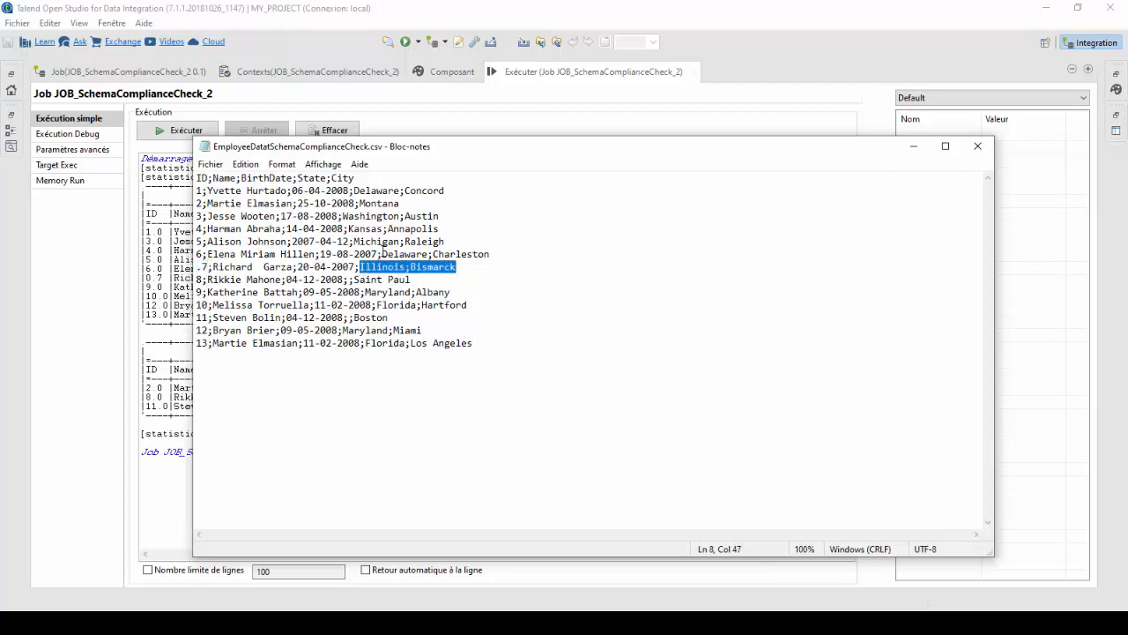
{"action": "left_click", "coordinate": [914, 147]}
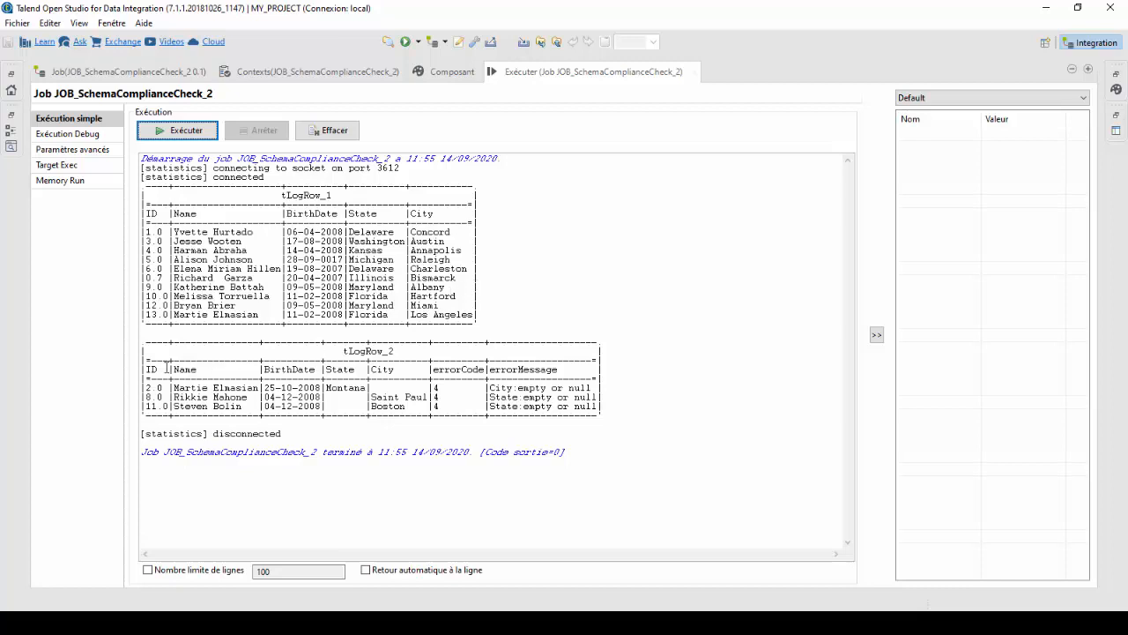
Examine the IDs, names and State values of the rejected rows in the tLogRow_2 table.
{"action": "left_click", "coordinate": [162, 397]}
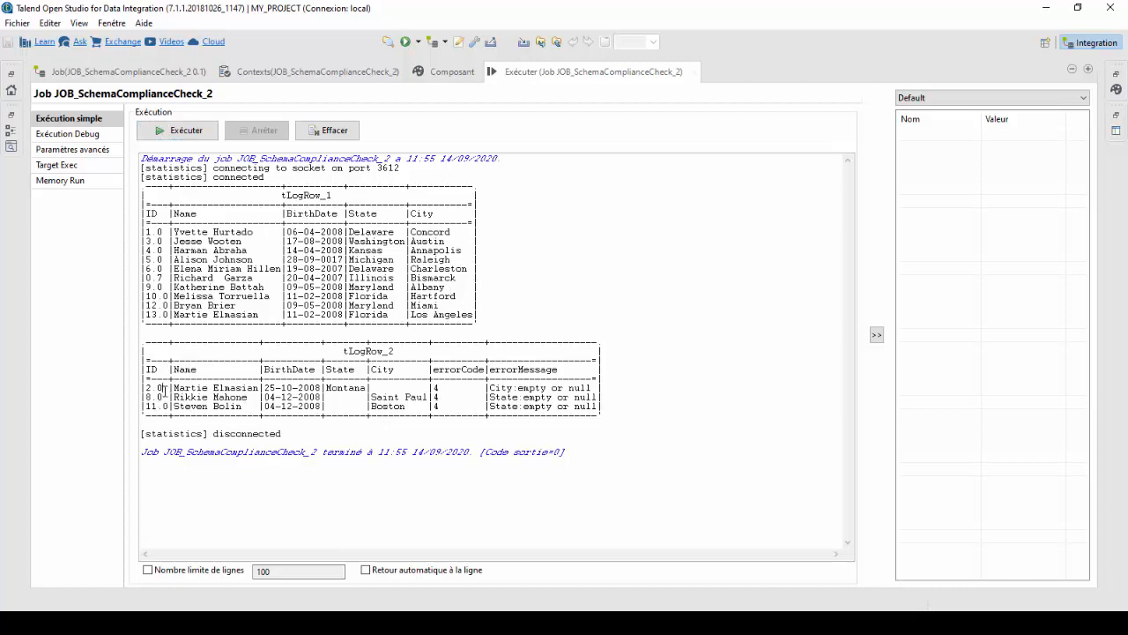
{"action": "mouse_move", "coordinate": [163, 390]}
{"action": "left_mouse_down"}
{"action": "mouse_move", "coordinate": [142, 391]}
{"action": "mouse_move", "coordinate": [165, 406]}
{"action": "mouse_move", "coordinate": [153, 407]}
{"action": "left_mouse_up"}
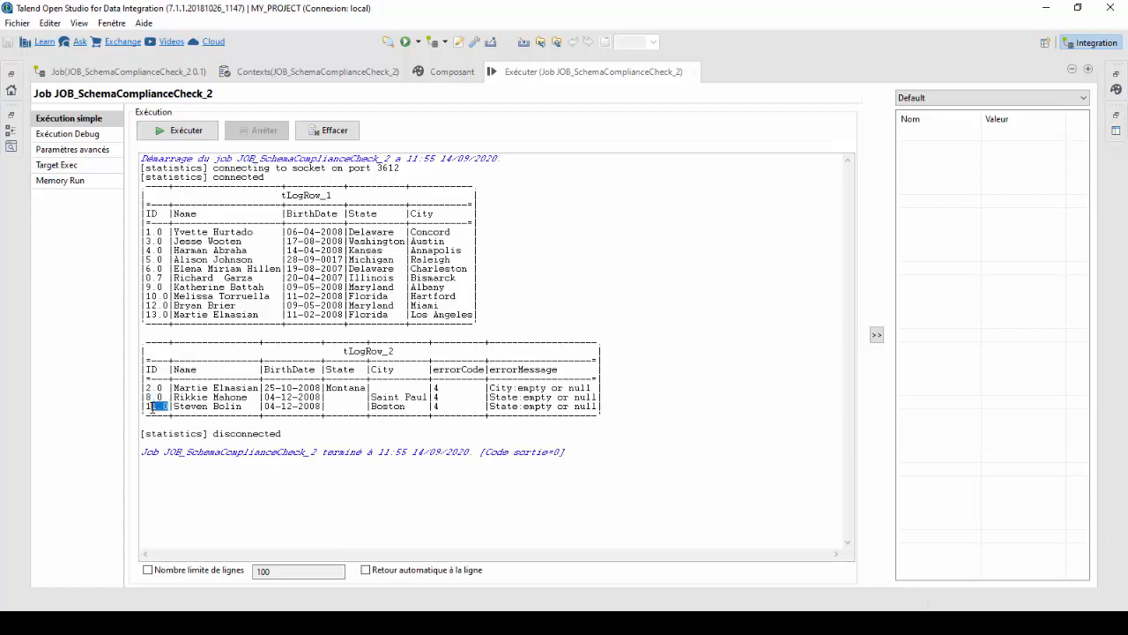
{"action": "left_click", "coordinate": [236, 388]}
{"action": "left_click", "coordinate": [353, 406]}
{"action": "triple_click", "coordinate": [344, 402]}
{"action": "left_click", "coordinate": [347, 400]}
Compare the rejected rows' error messages with their City and State fields, and check them against the source CSV.
{"action": "left_click_drag", "start_coordinate": [516, 388], "coordinate": [592, 388]}
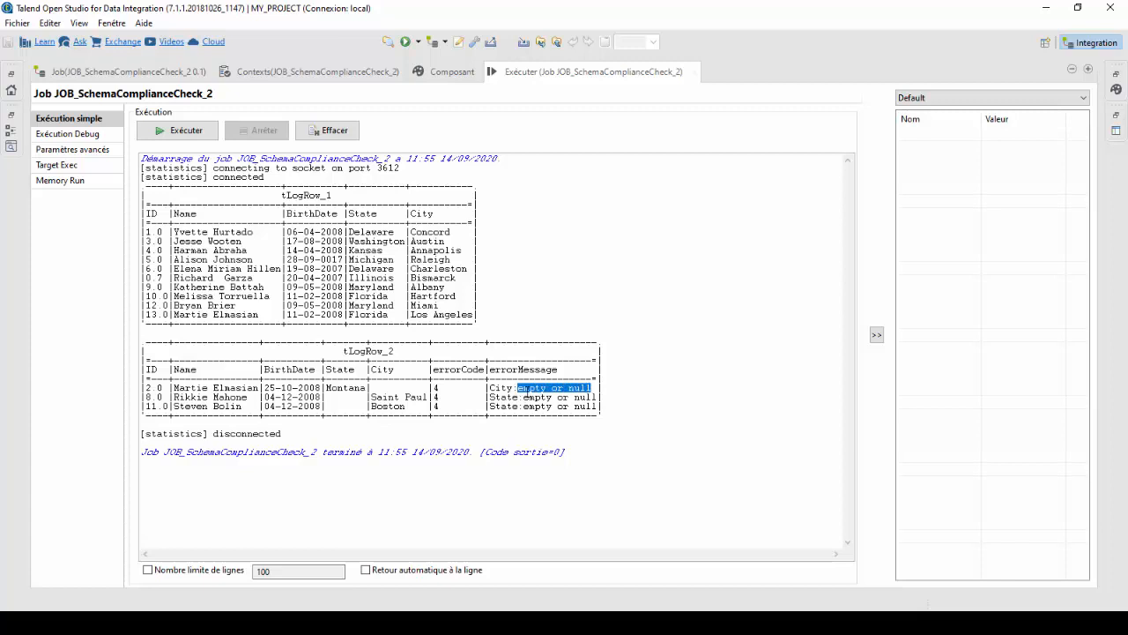
{"action": "left_click_drag", "start_coordinate": [415, 389], "coordinate": [384, 388]}
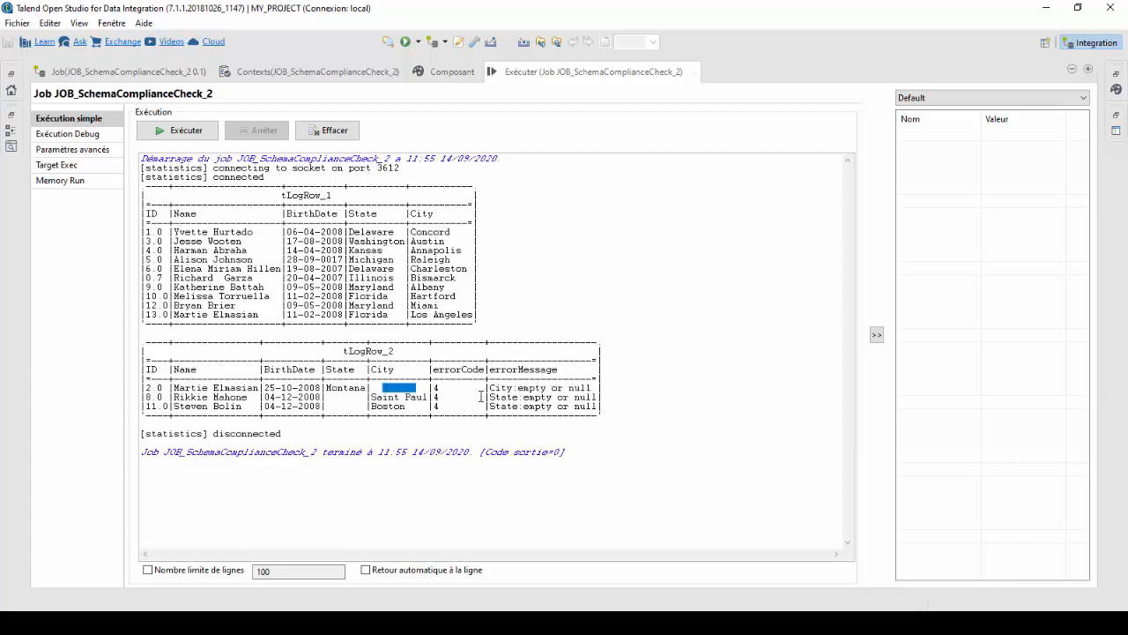
{"action": "left_click", "coordinate": [519, 405]}
{"action": "left_click_drag", "start_coordinate": [524, 399], "coordinate": [586, 398]}
{"action": "left_click", "coordinate": [553, 406]}
{"action": "left_click", "coordinate": [396, 622]}
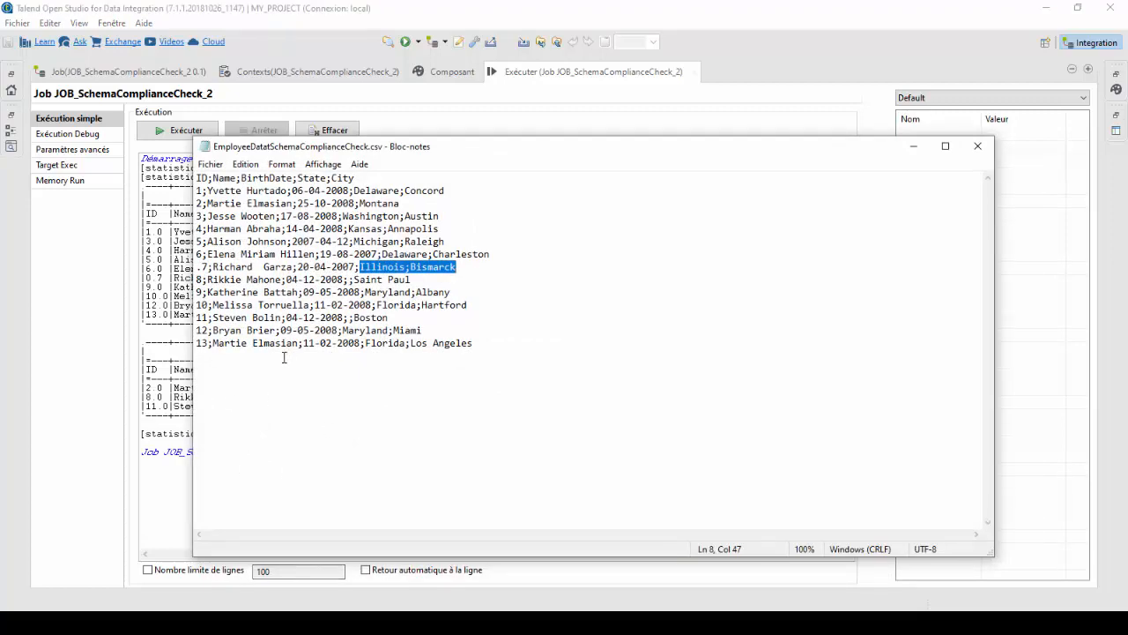
{"action": "left_click", "coordinate": [164, 388]}
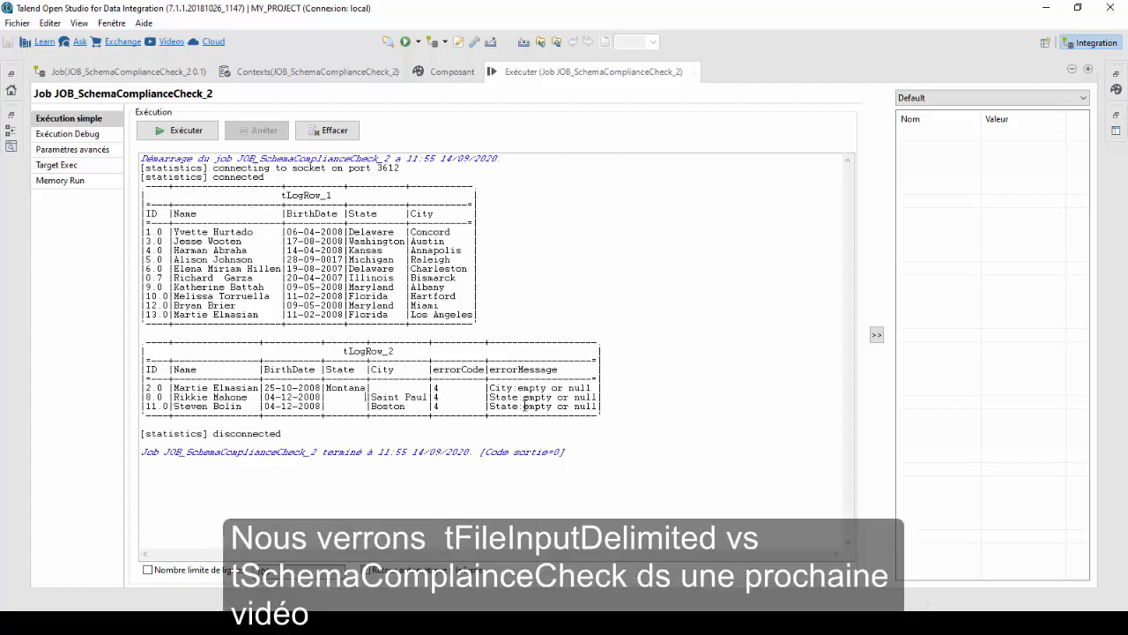
Examine the errorCode values of the rejected rows together with their matching errorMessage text in tLogRow_2.
{"action": "left_click_drag", "start_coordinate": [444, 390], "coordinate": [430, 390]}
{"action": "left_click", "coordinate": [442, 389]}
{"action": "double_click", "coordinate": [441, 389]}
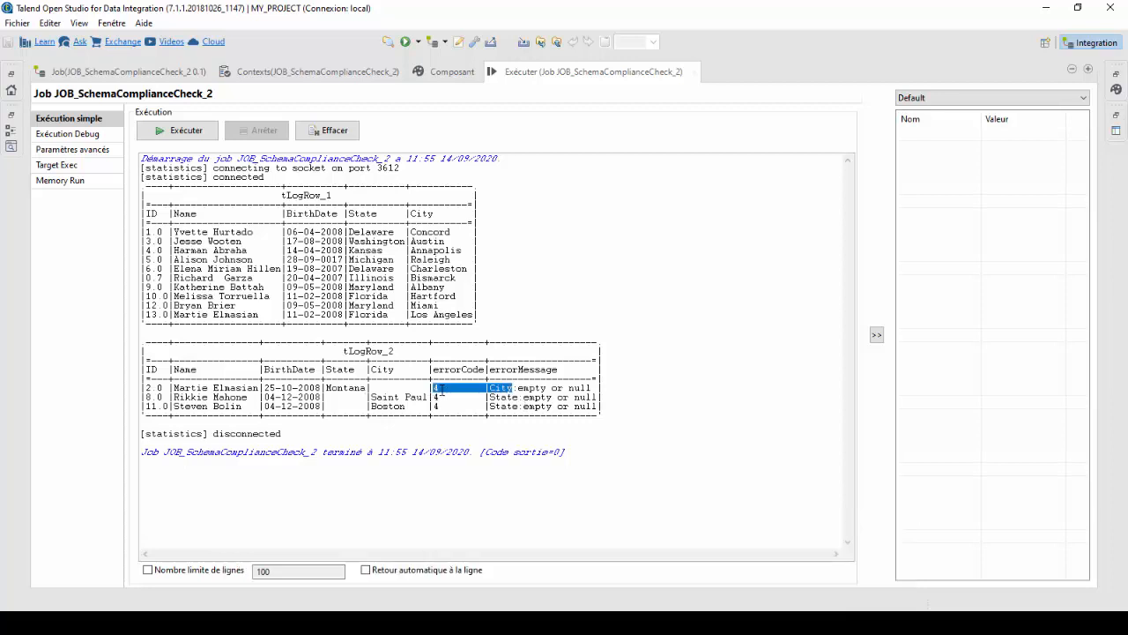
{"action": "left_click", "coordinate": [441, 389]}
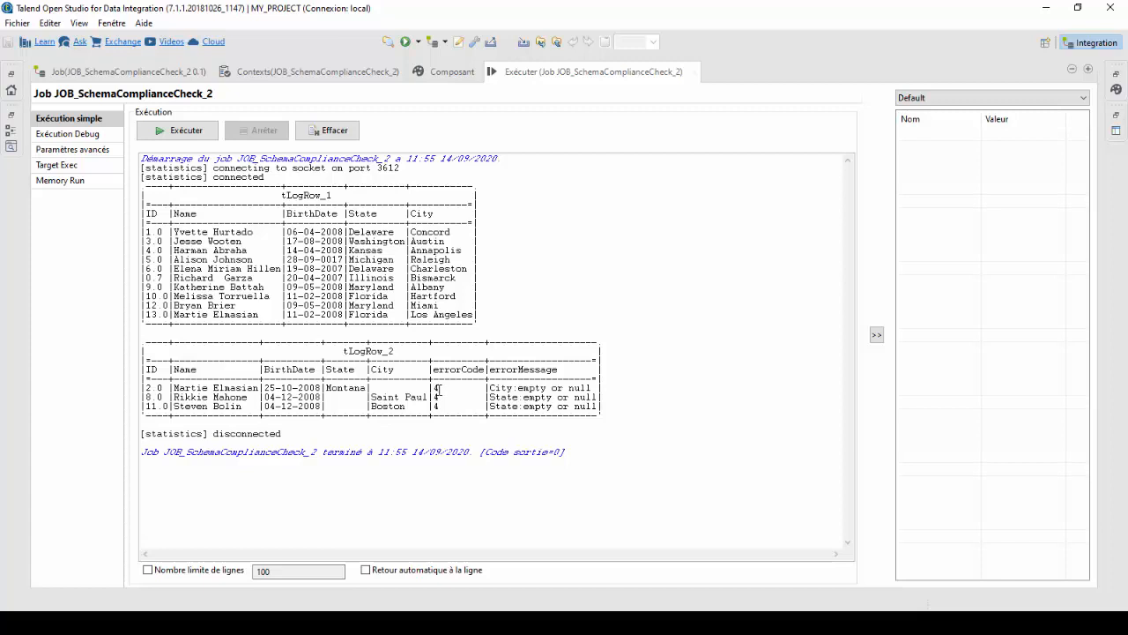
{"action": "left_click_drag", "start_coordinate": [438, 389], "coordinate": [431, 389]}
{"action": "left_click_drag", "start_coordinate": [493, 395], "coordinate": [551, 396]}
{"action": "left_click", "coordinate": [568, 398]}
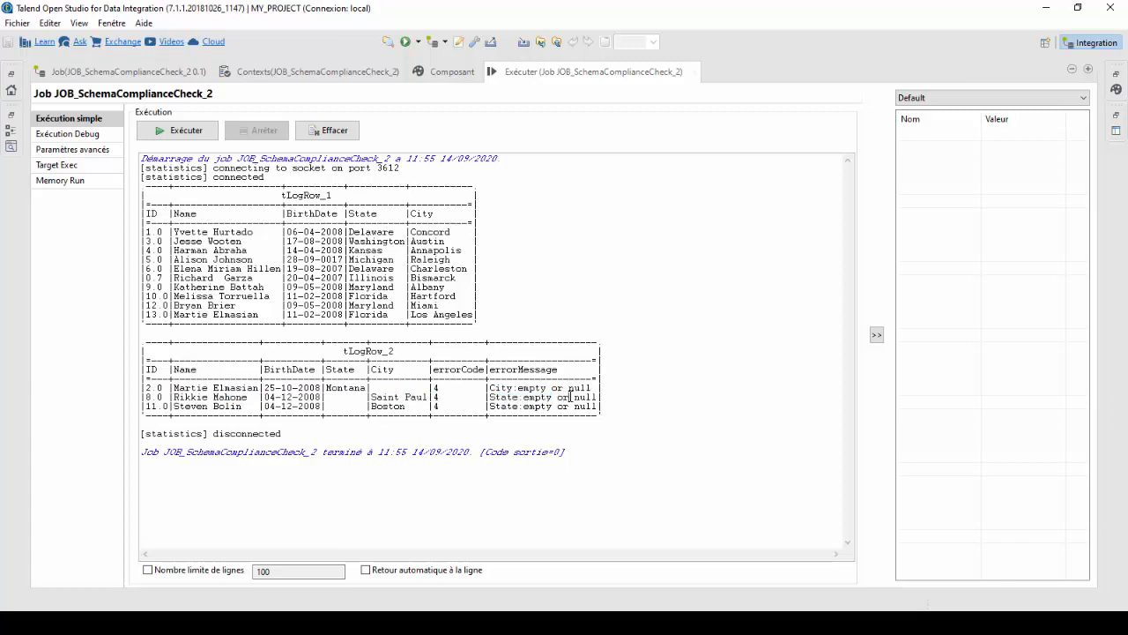
{"action": "double_click", "coordinate": [436, 398]}
{"action": "left_click", "coordinate": [442, 399]}
{"action": "double_click", "coordinate": [436, 397]}
{"action": "double_click", "coordinate": [437, 398]}
Restore the normal layout, enlarge the design canvas and shift tSchemaComplianceCheck_1 slightly towards the input component.
{"action": "double_click", "coordinate": [592, 76]}
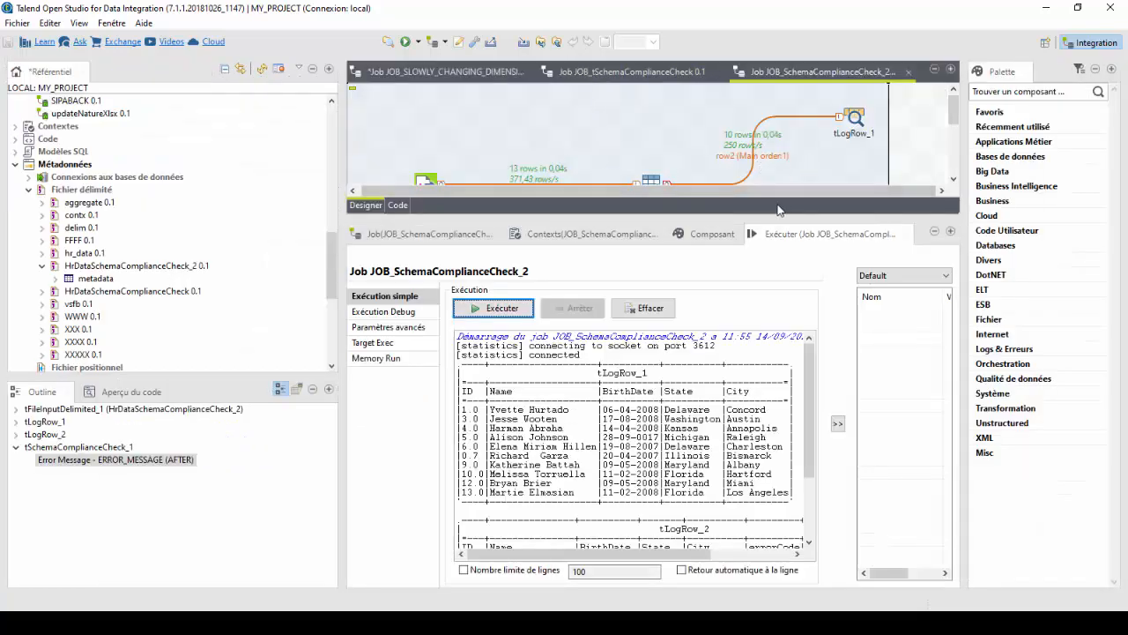
{"action": "left_click_drag", "start_coordinate": [785, 217], "coordinate": [756, 386]}
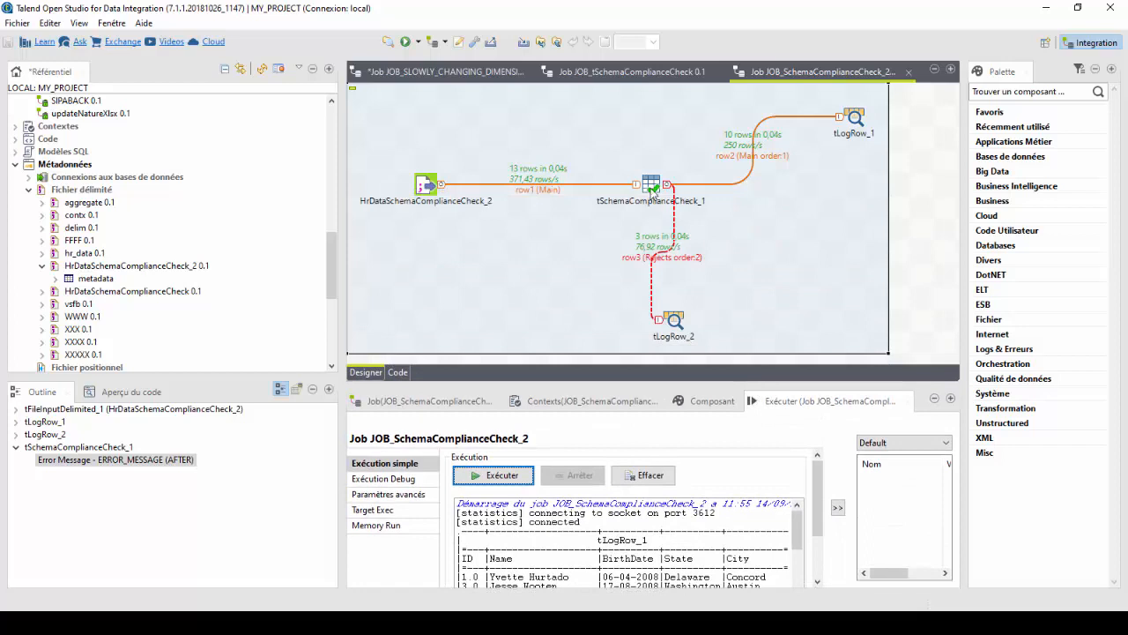
{"action": "left_click_drag", "start_coordinate": [652, 189], "coordinate": [628, 192]}
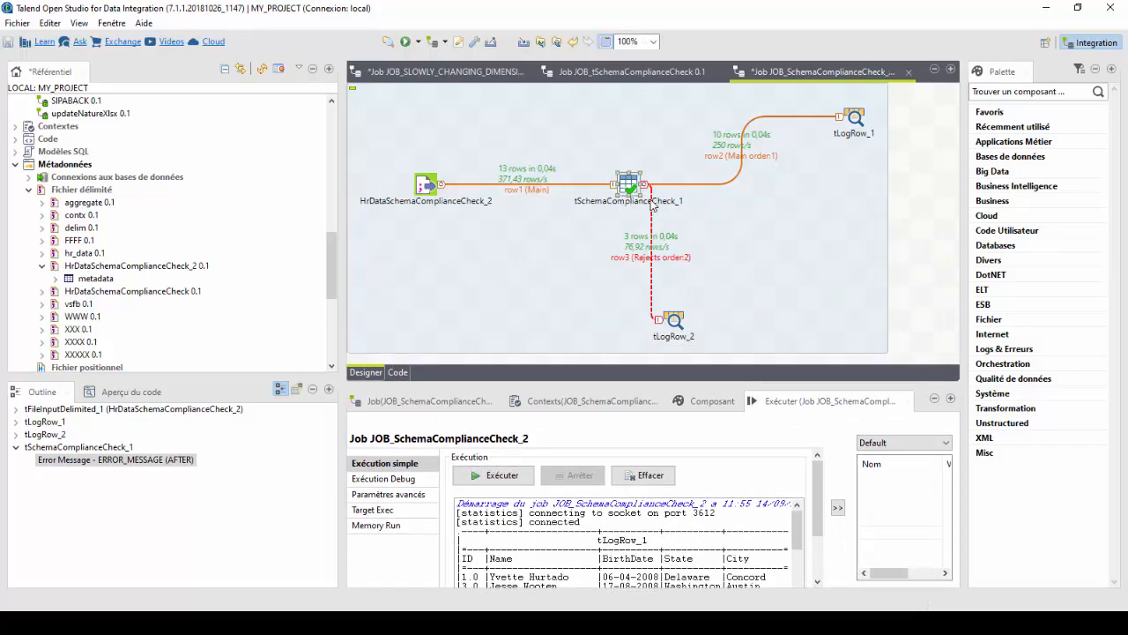
Review the row flows at tLogRow_2, tLogRow_1 and the HrDataSchemaComplianceCheck_2 input component.
{"action": "left_click", "coordinate": [673, 322]}
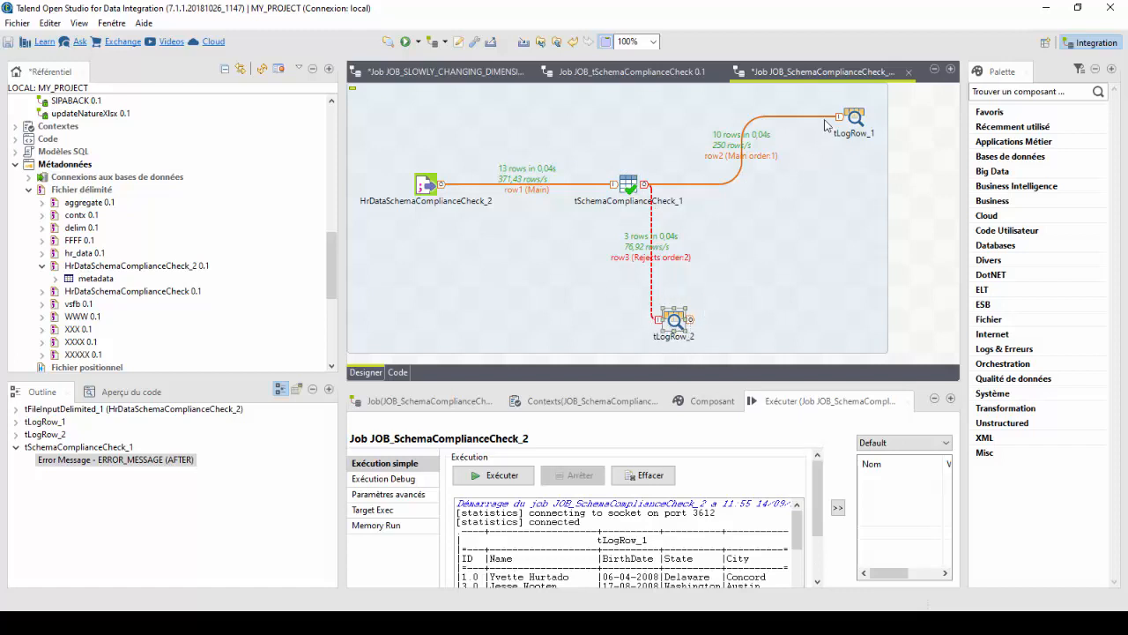
{"action": "left_click", "coordinate": [859, 120]}
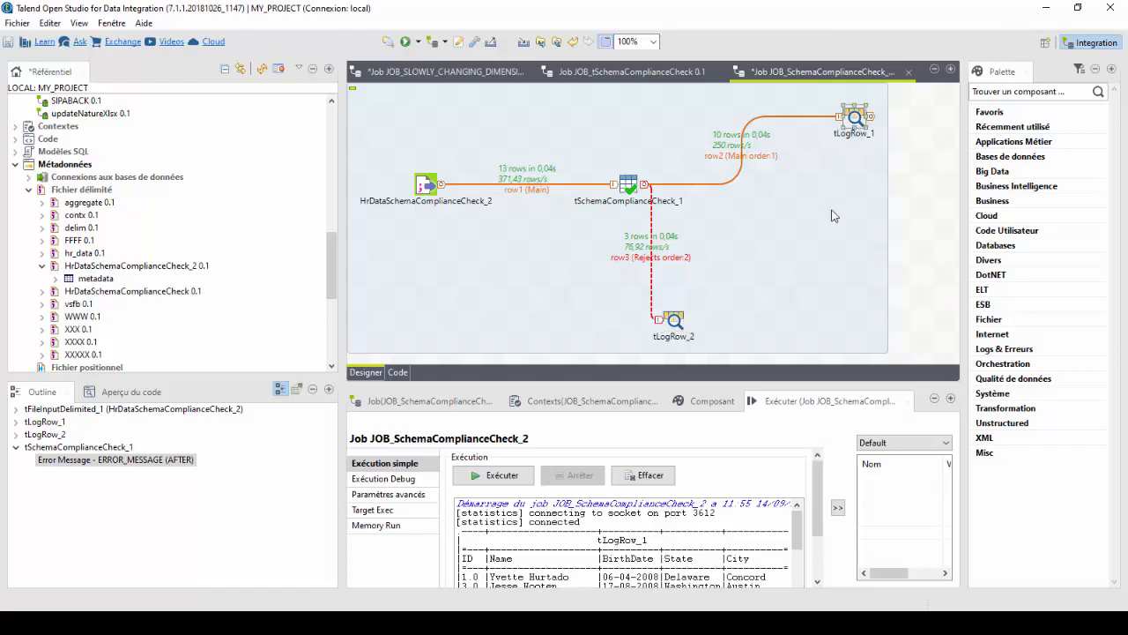
{"action": "left_click", "coordinate": [428, 189]}
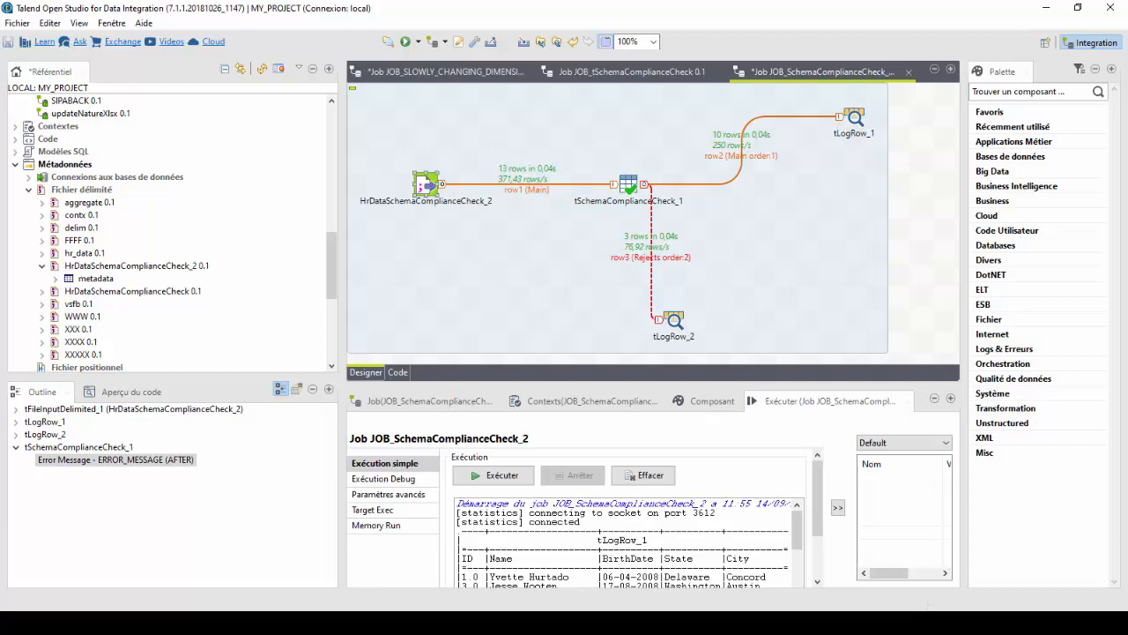
Check the records in the source CSV in Notepad down to the last one, and return to the job design.
{"action": "key", "text": "alt+Tab"}
{"action": "left_click", "coordinate": [309, 330]}
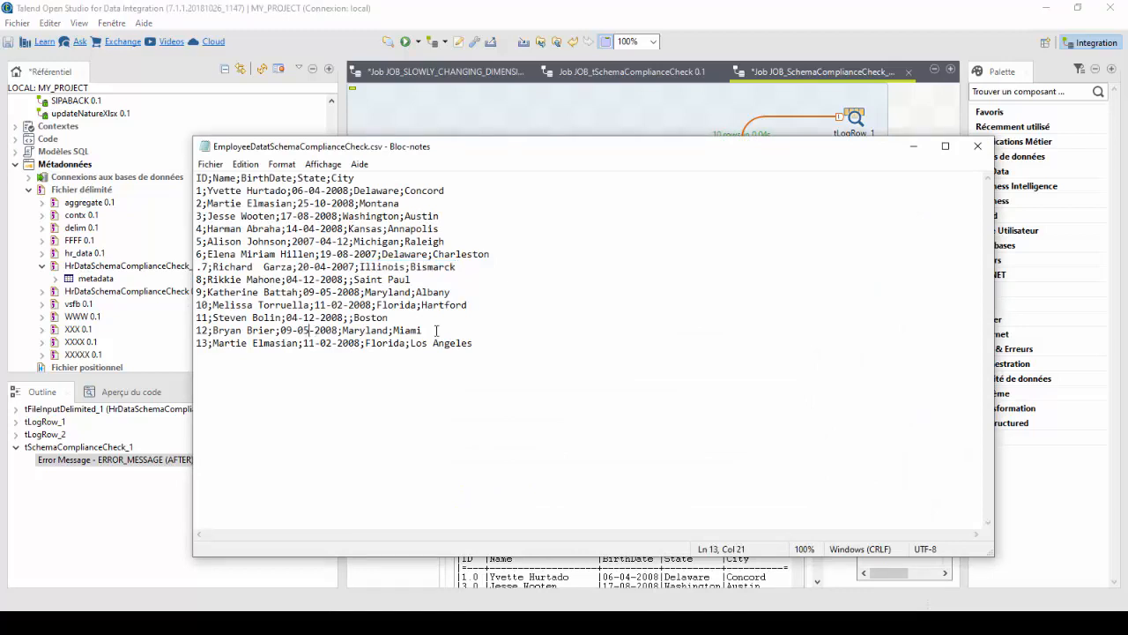
{"action": "left_click", "coordinate": [473, 343]}
{"action": "left_click", "coordinate": [917, 155]}
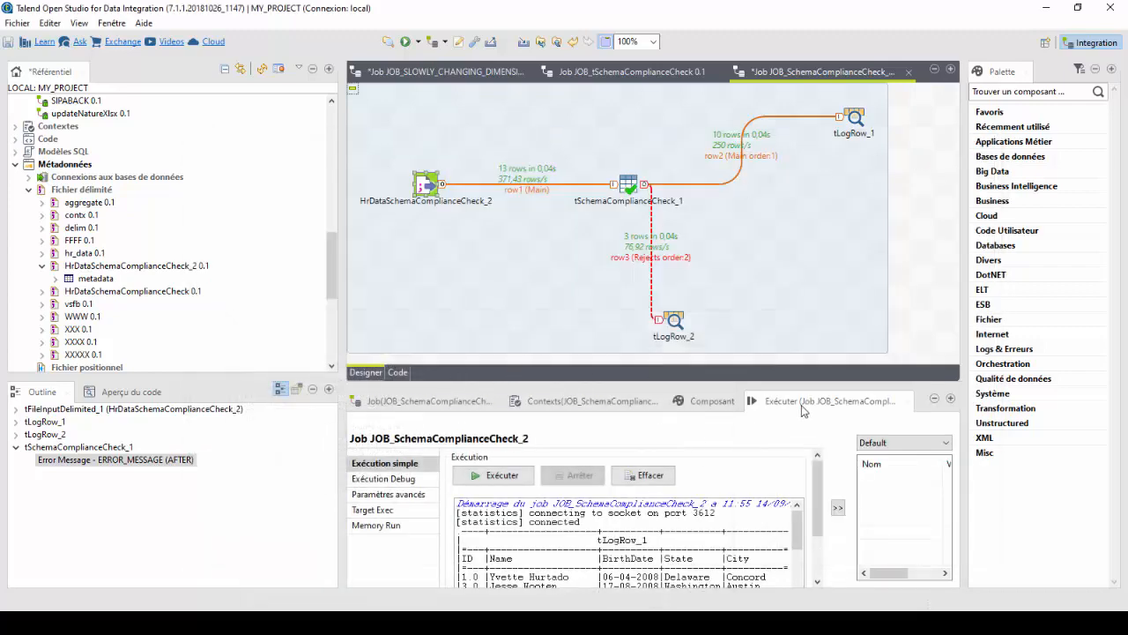
Maximize the run output to review the tLogRow_1 and tLogRow_2 tables, and restore the job design layout.
{"action": "key", "text": "F6"}
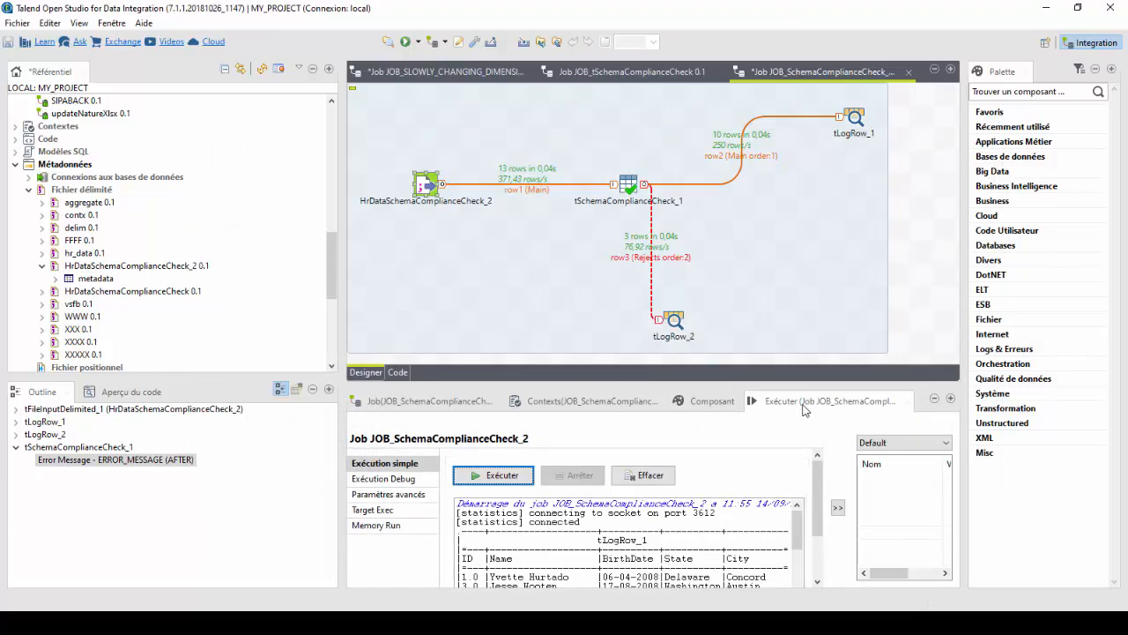
{"action": "double_click", "coordinate": [802, 407]}
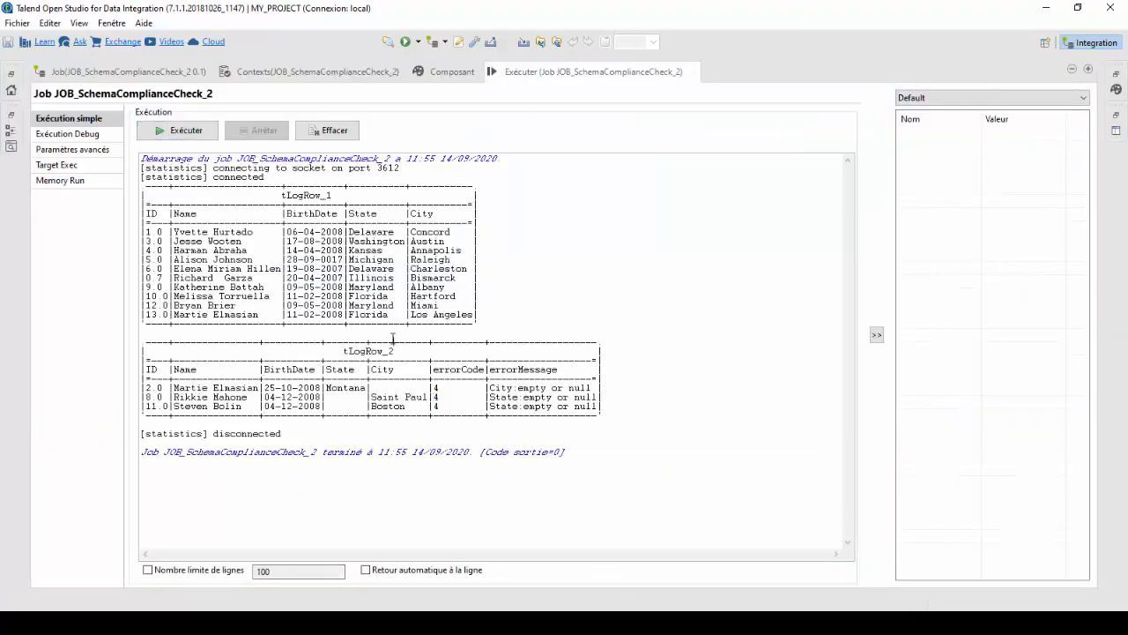
{"action": "double_click", "coordinate": [589, 76]}
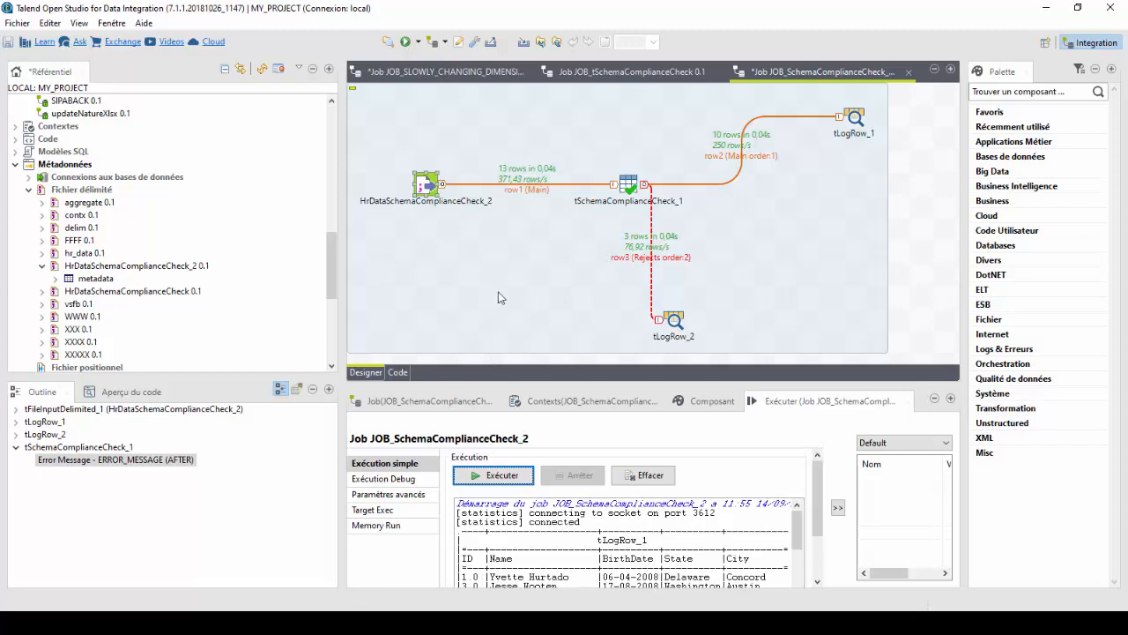
{"action": "left_click", "coordinate": [529, 622]}
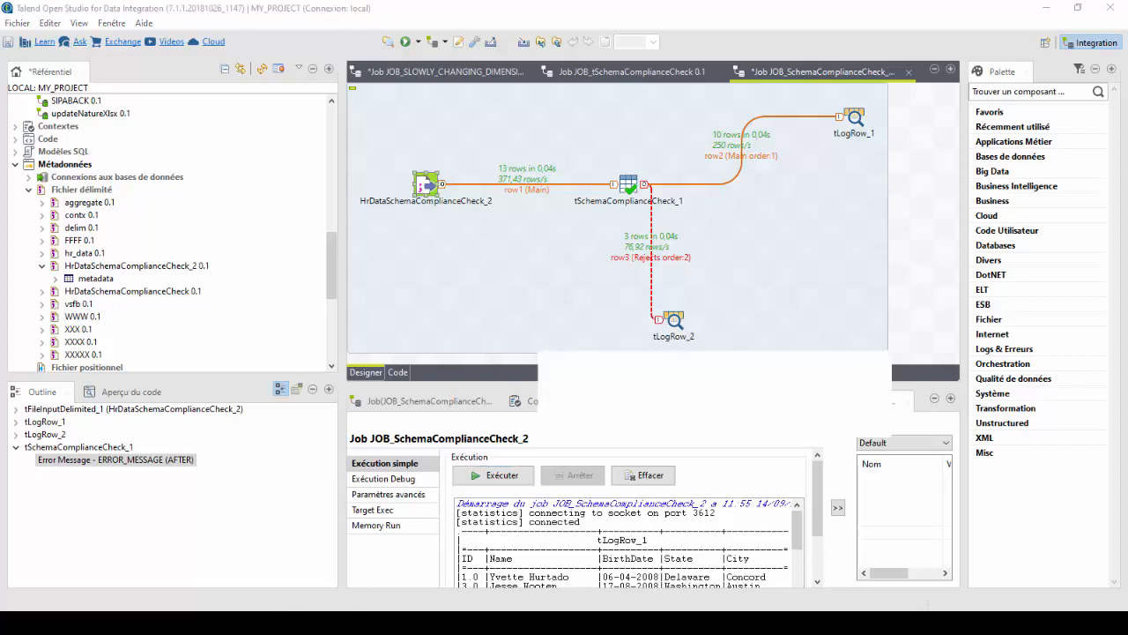